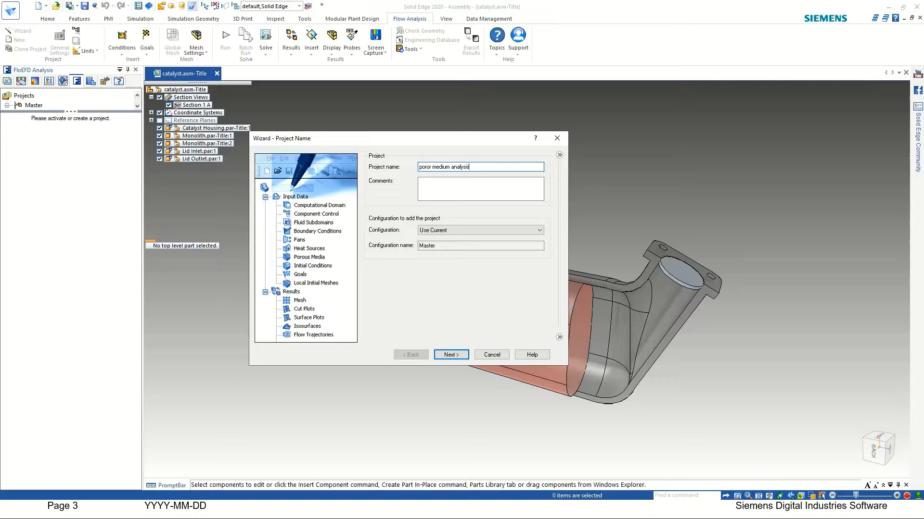
- Accept the project name, the SI unit system and an internal analysis that excludes cavities without flow conditions
{"action": "left_click", "coordinate": [450, 357]}
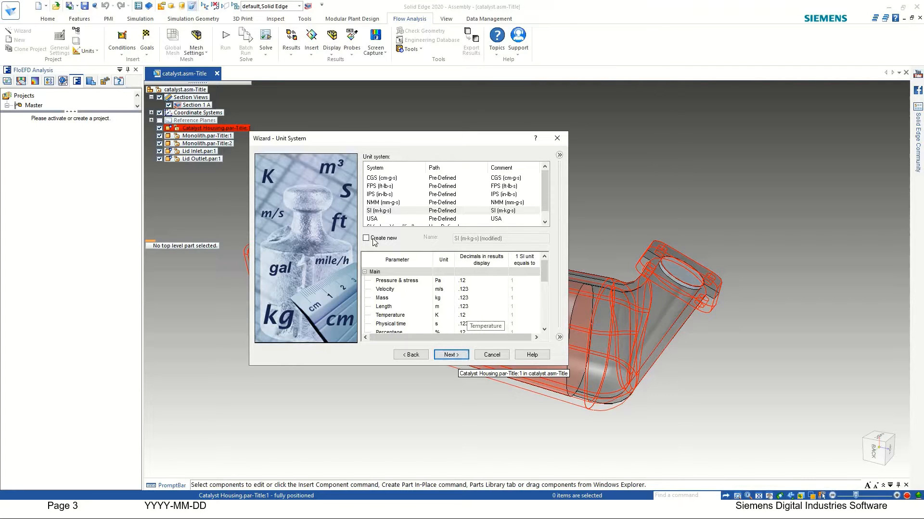
{"action": "left_click", "coordinate": [452, 356]}
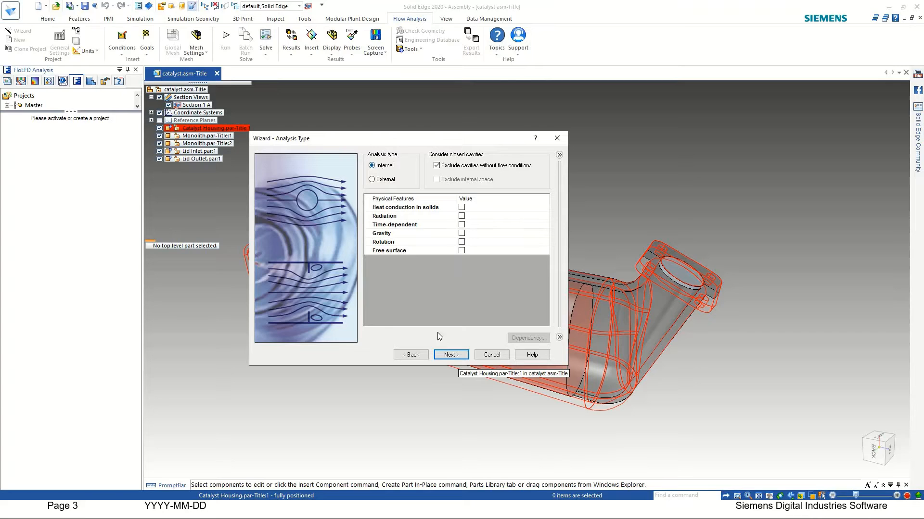
{"action": "left_click", "coordinate": [452, 355]}
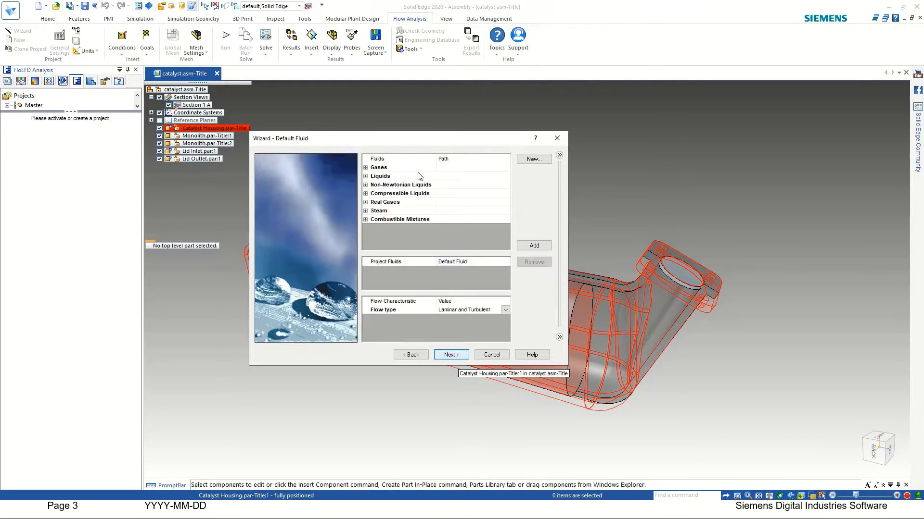
- Add the pre-defined gas Air as the default project fluid and look through the other available fluids
{"action": "left_click", "coordinate": [365, 168]}
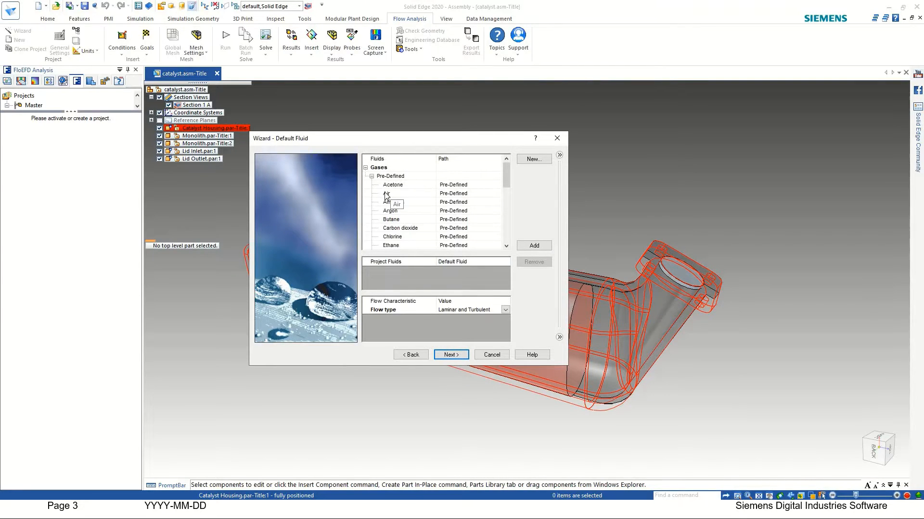
{"action": "double_click", "coordinate": [385, 194]}
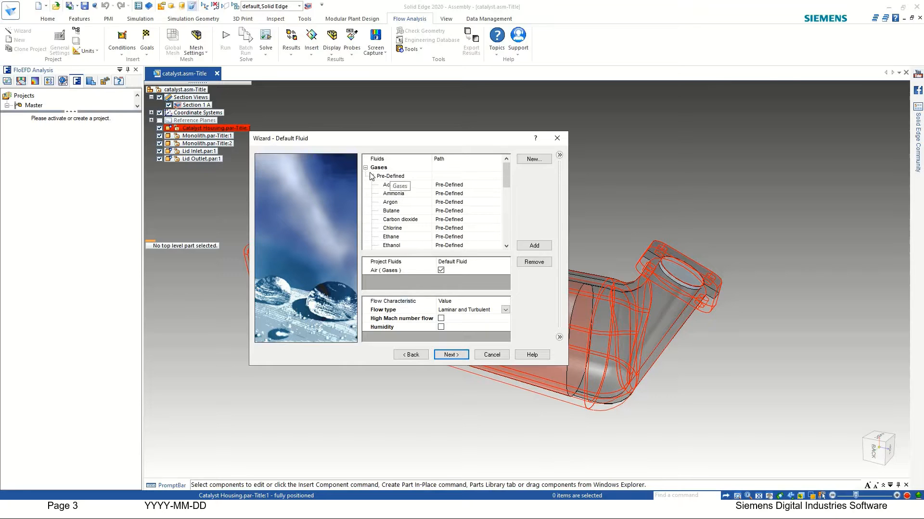
{"action": "left_click", "coordinate": [371, 177]}
{"action": "left_click", "coordinate": [372, 177]}
{"action": "scroll", "coordinate": [384, 201], "scroll_direction": "down", "scroll_amount": 1}
{"action": "scroll", "coordinate": [385, 202], "scroll_direction": "down", "scroll_amount": 5}
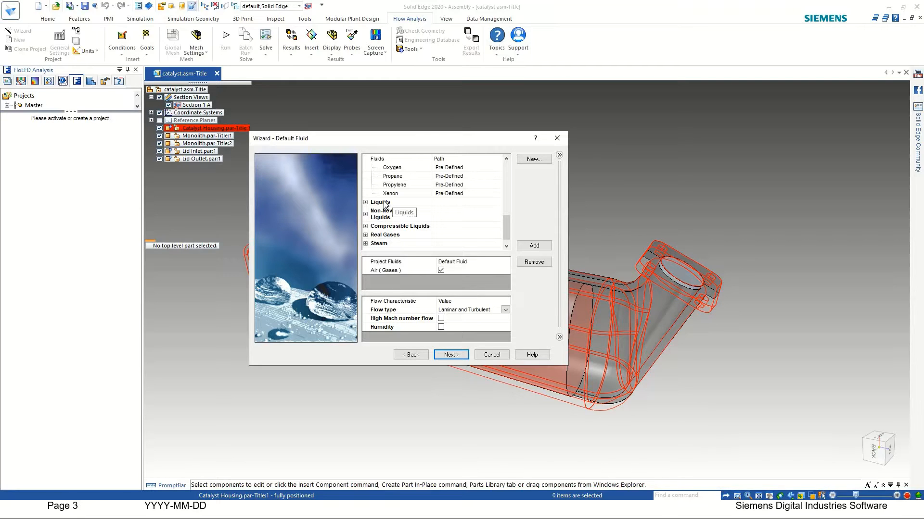
- Create the project with adiabatic walls, 0 micrometer roughness and default initial conditions, and hide its computational domain
{"action": "left_click", "coordinate": [449, 356]}
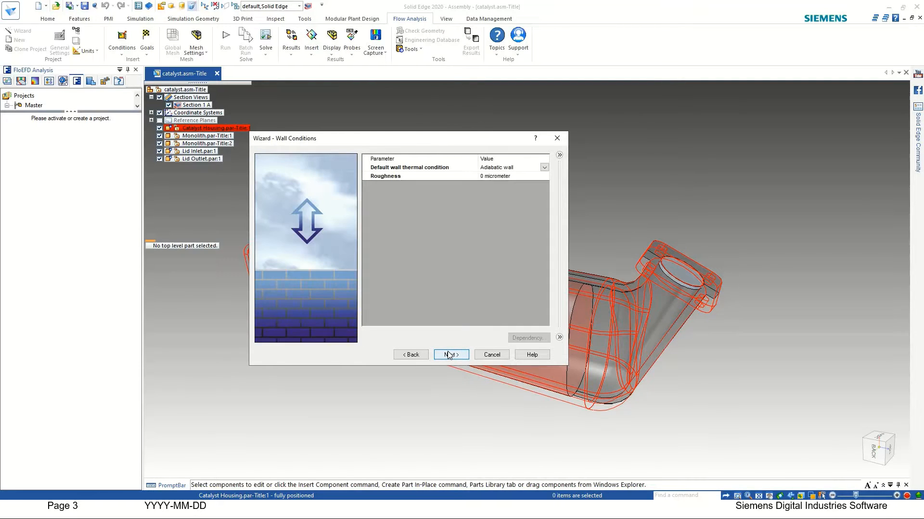
{"action": "left_click", "coordinate": [449, 355]}
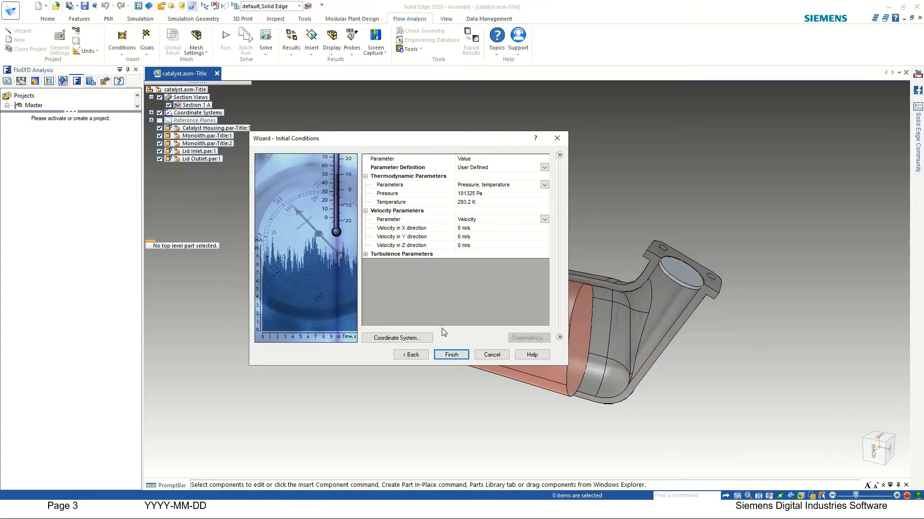
{"action": "left_click", "coordinate": [450, 355]}
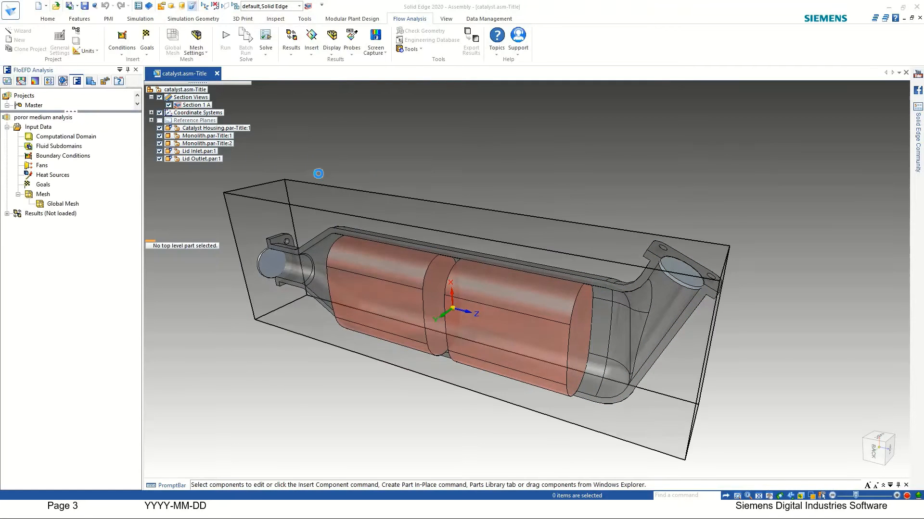
{"action": "right_click", "coordinate": [71, 139]}
{"action": "left_click", "coordinate": [91, 157]}
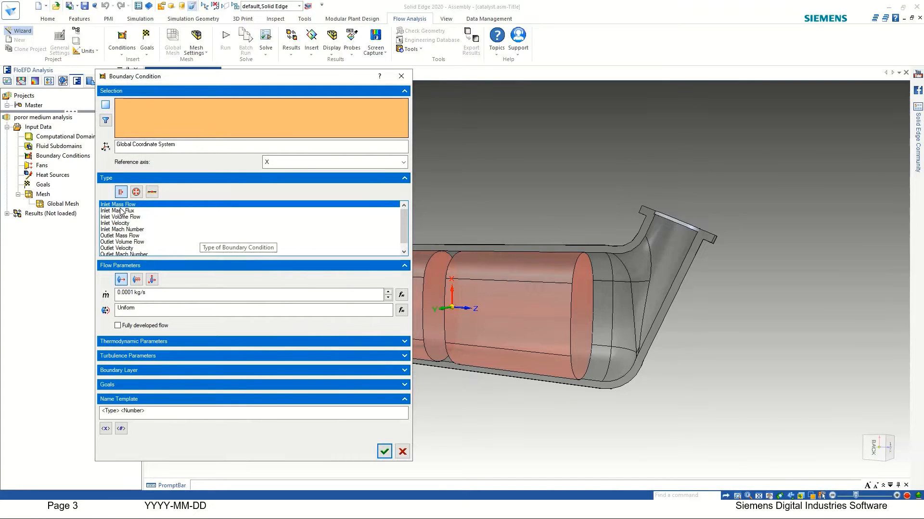
- Define an inlet velocity boundary condition of 10 m/s on the face of the inlet lid
{"action": "left_click", "coordinate": [121, 210]}
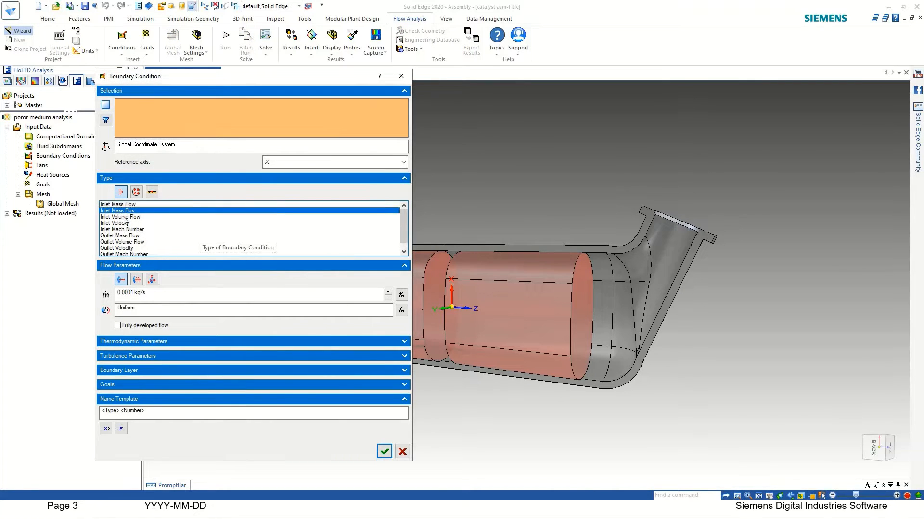
{"action": "left_click", "coordinate": [123, 217]}
{"action": "left_click", "coordinate": [124, 224]}
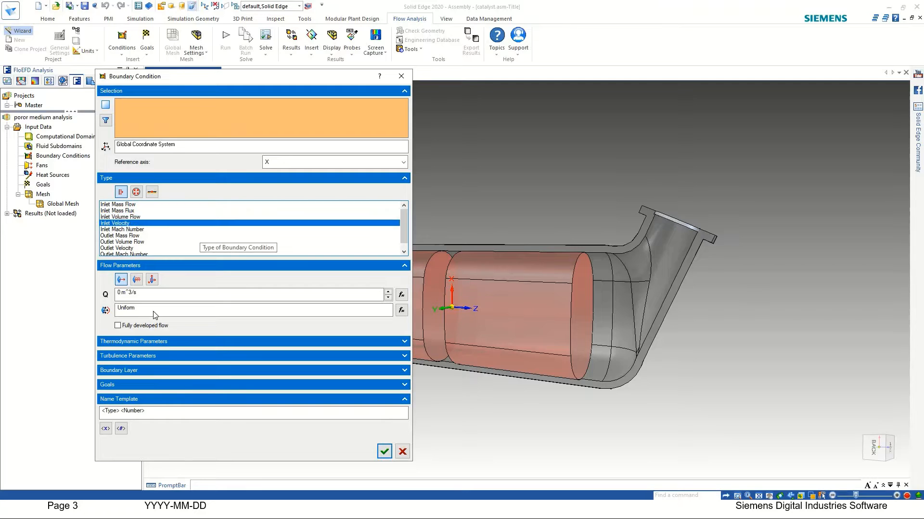
{"action": "double_click", "coordinate": [118, 292]}
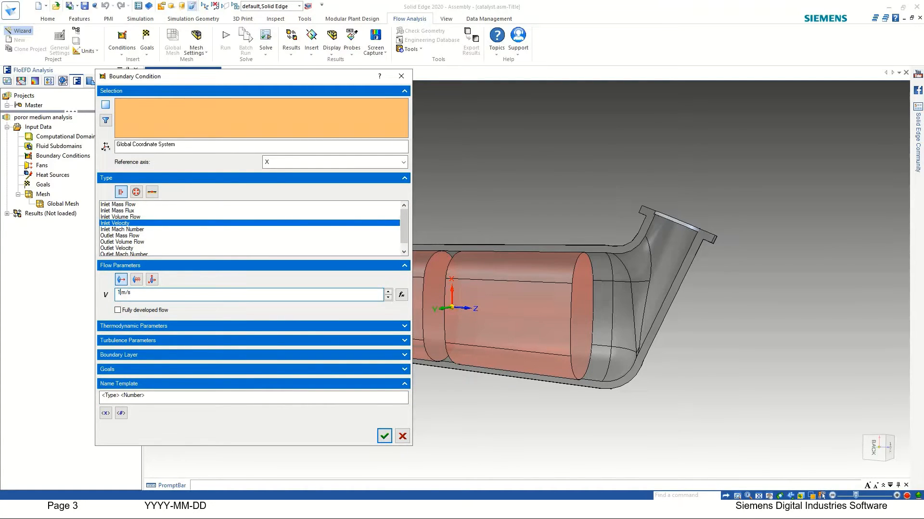
{"action": "middle_click_drag", "start_coordinate": [608, 167], "coordinate": [650, 197]}
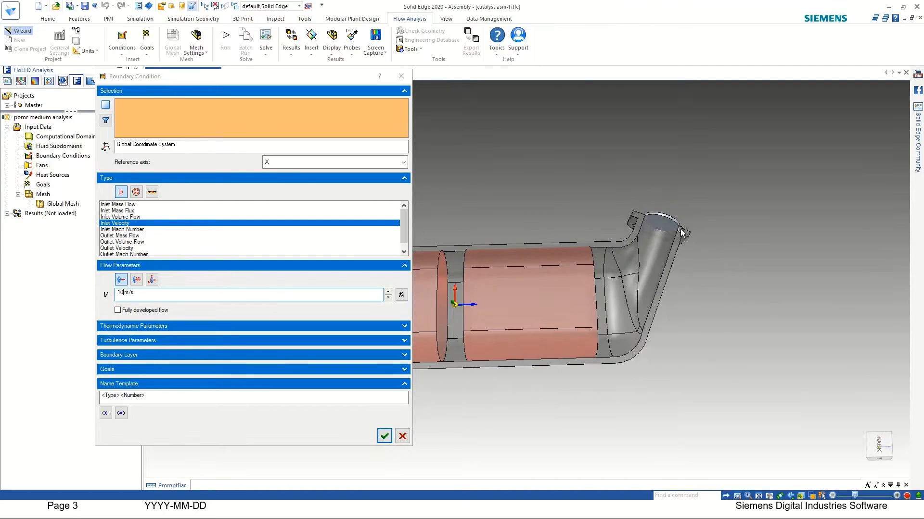
{"action": "left_click", "coordinate": [666, 228]}
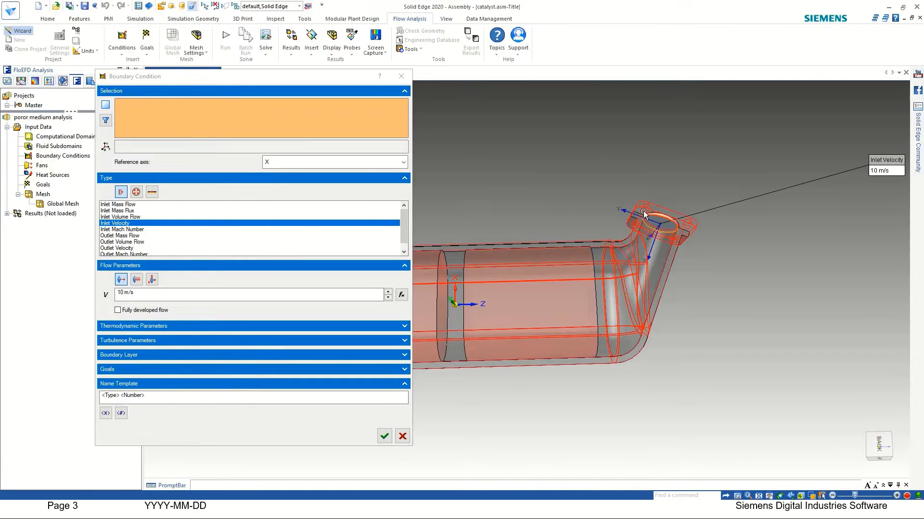
- Check the inlet condition's turbulence and boundary layer parameters and create the condition with its default settings
{"action": "scroll", "coordinate": [672, 270], "scroll_direction": "down", "scroll_amount": 3}
{"action": "middle_click_drag", "start_coordinate": [671, 269], "coordinate": [611, 308]}
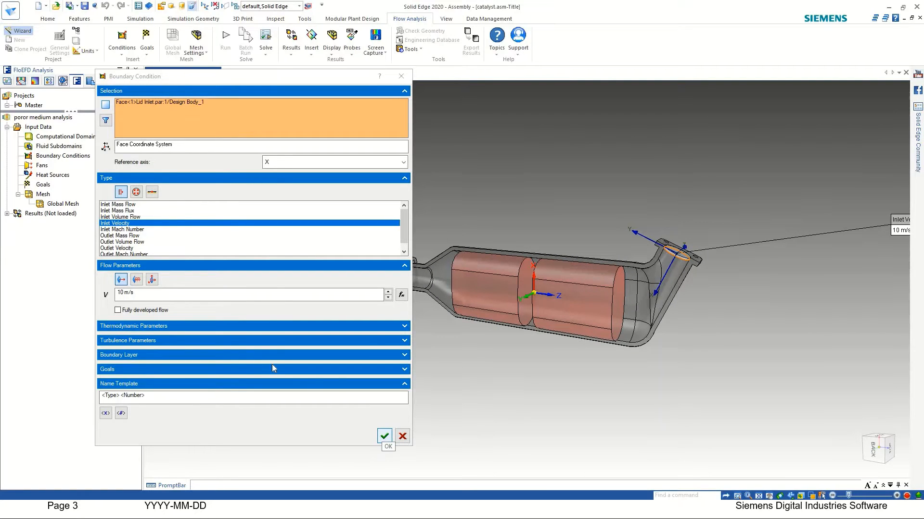
{"action": "left_click", "coordinate": [213, 340]}
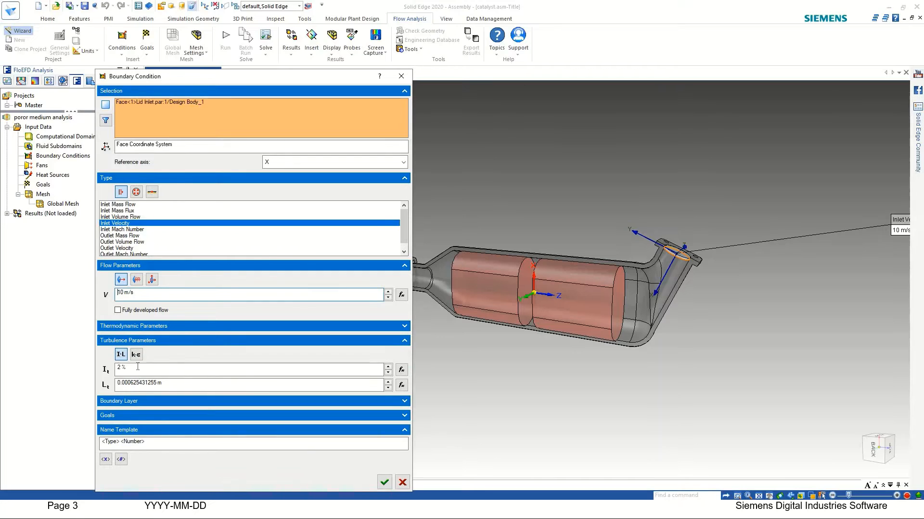
{"action": "left_click", "coordinate": [130, 400]}
{"action": "scroll", "coordinate": [132, 413], "scroll_direction": "down", "scroll_amount": 2}
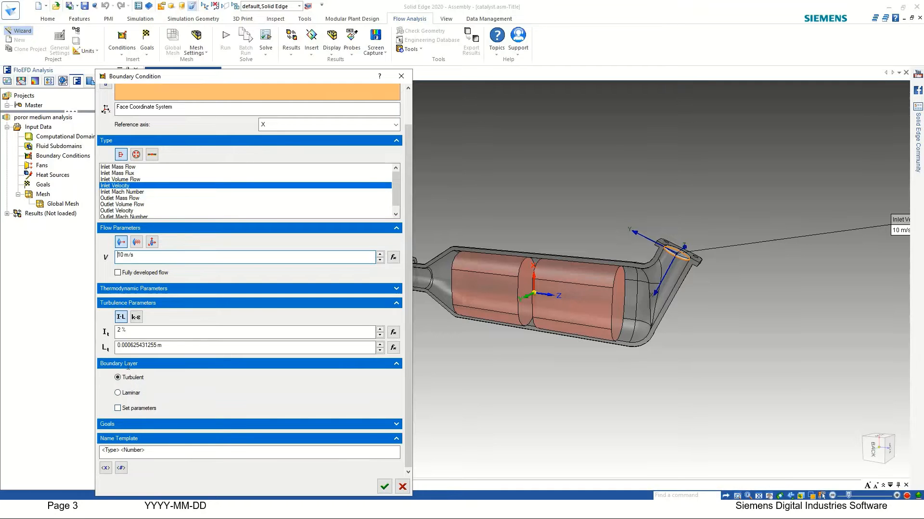
{"action": "left_click", "coordinate": [128, 364]}
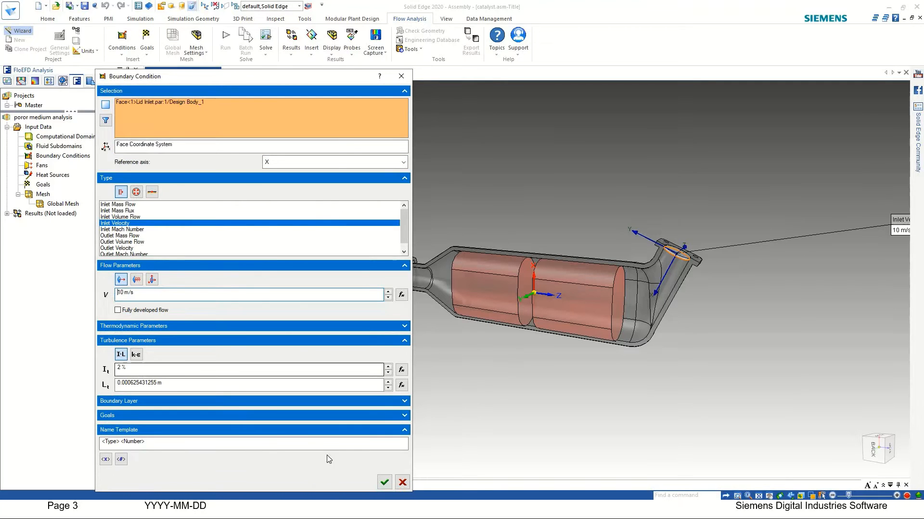
{"action": "left_click", "coordinate": [383, 482]}
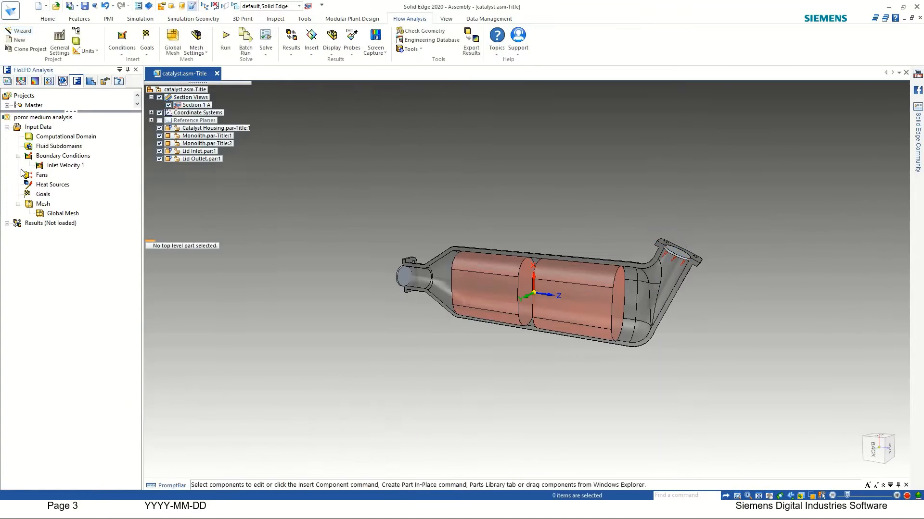
- Add a static pressure boundary condition on the outlet lid, keeping 101325 Pa and 293.2 K
{"action": "right_click", "coordinate": [50, 158]}
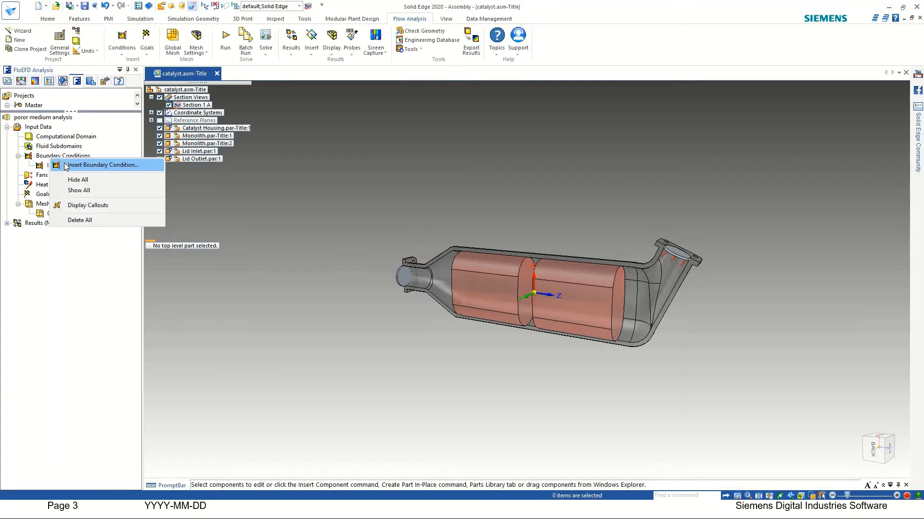
{"action": "left_click", "coordinate": [73, 165]}
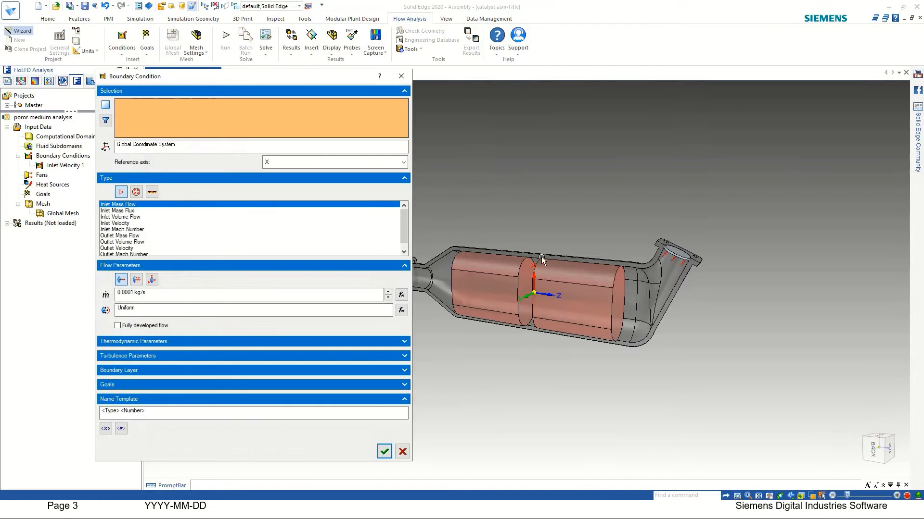
{"action": "scroll", "coordinate": [463, 264], "scroll_direction": "up", "scroll_amount": 3}
{"action": "scroll", "coordinate": [464, 284], "scroll_direction": "up", "scroll_amount": 2}
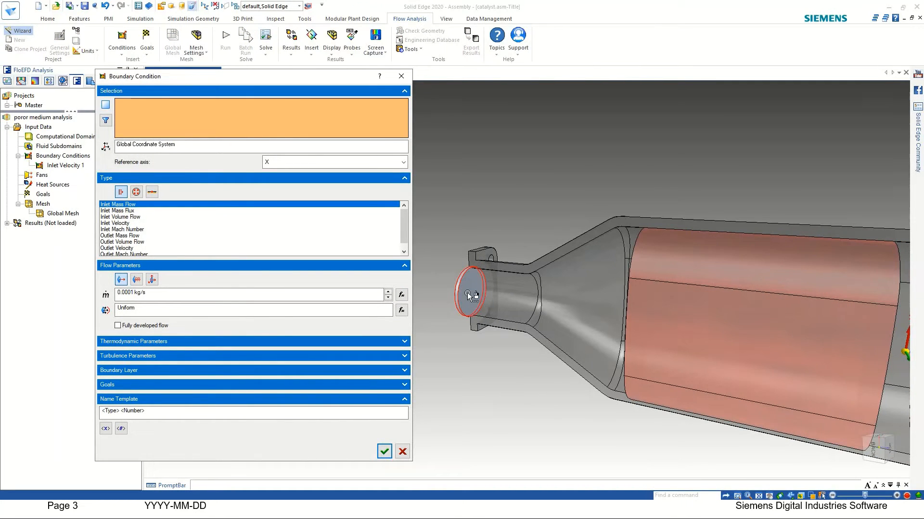
{"action": "left_click", "coordinate": [466, 292]}
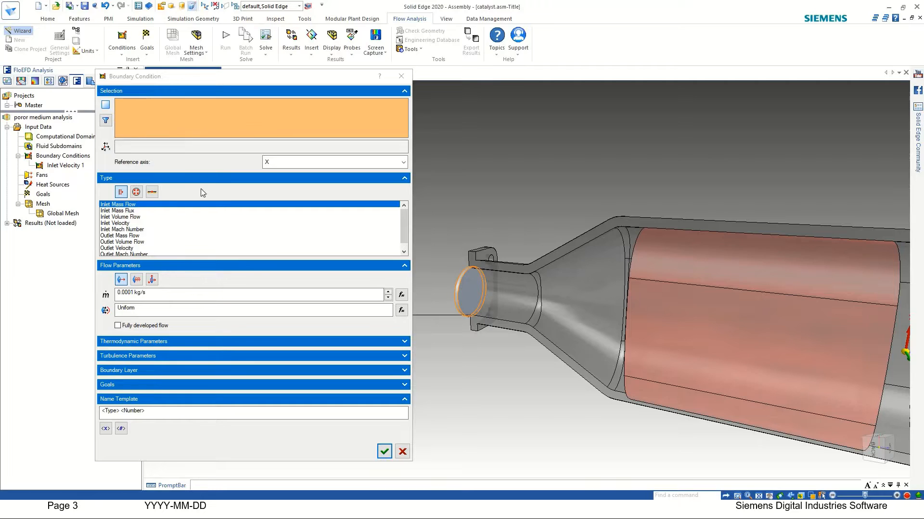
{"action": "left_click", "coordinate": [136, 192]}
{"action": "left_click", "coordinate": [118, 211]}
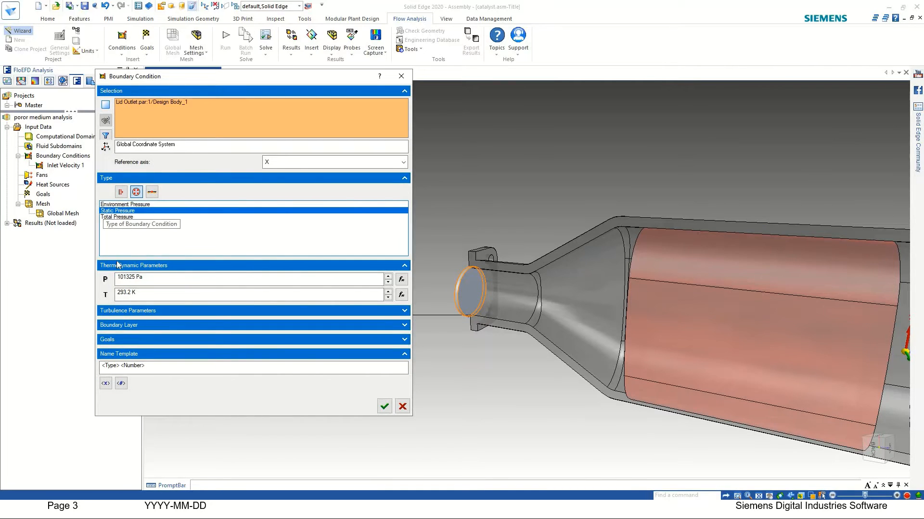
{"action": "double_click", "coordinate": [129, 279]}
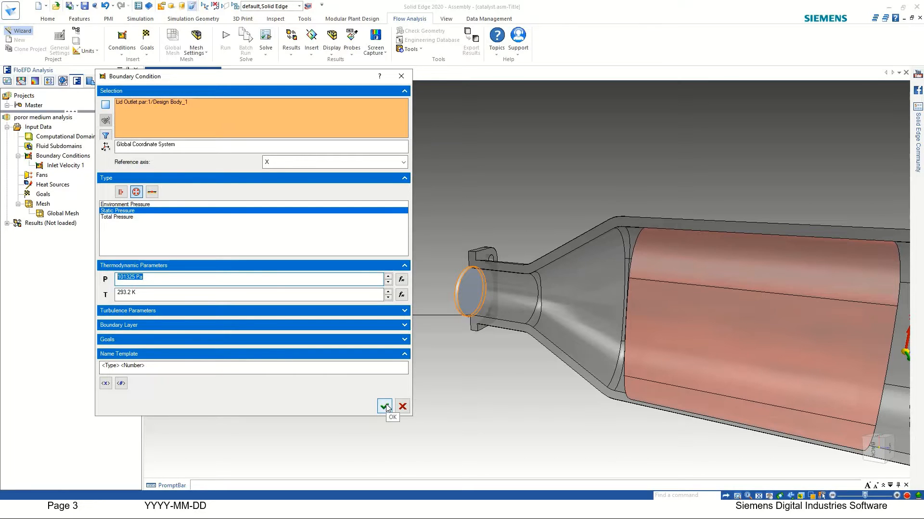
{"action": "left_click", "coordinate": [384, 407]}
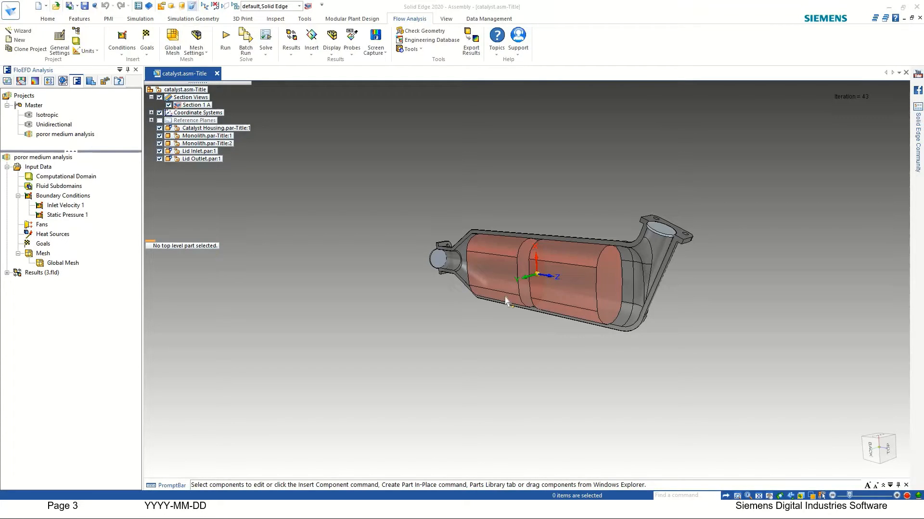
{"action": "middle_click_drag", "start_coordinate": [531, 328], "coordinate": [519, 318]}
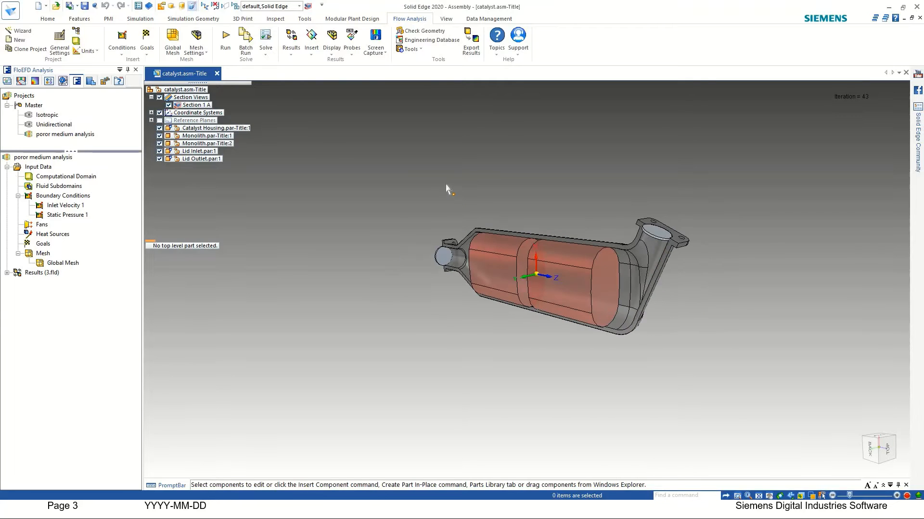
{"action": "left_click", "coordinate": [121, 43]}
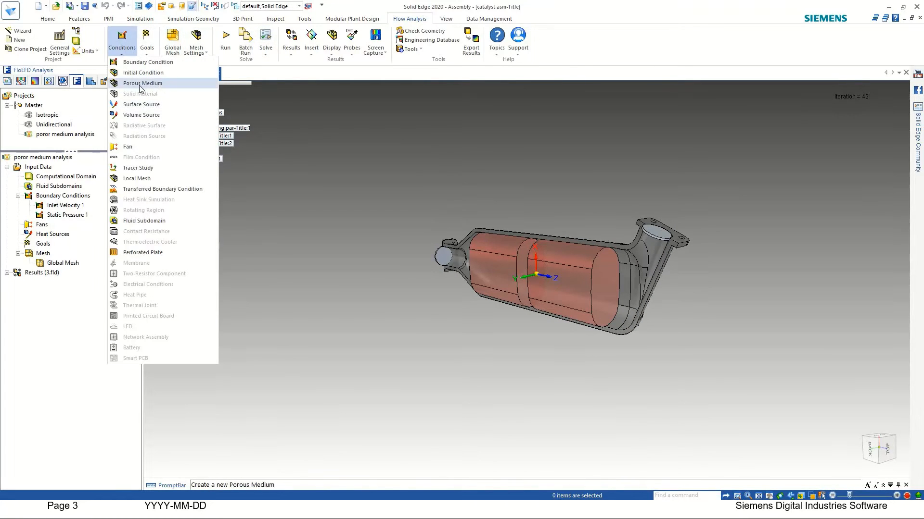
{"action": "left_click", "coordinate": [269, 198]}
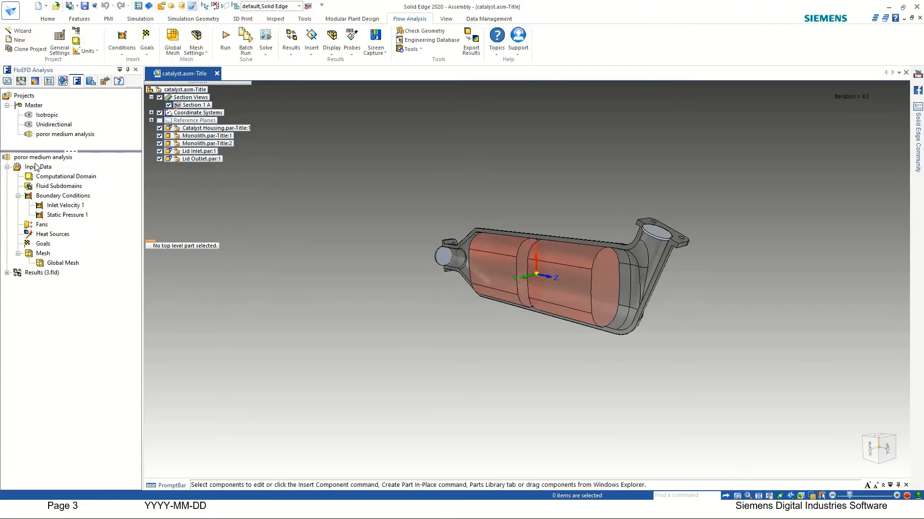
- Customize the analysis tree of the porous medium project to include the Porous Media item
{"action": "right_click", "coordinate": [43, 160]}
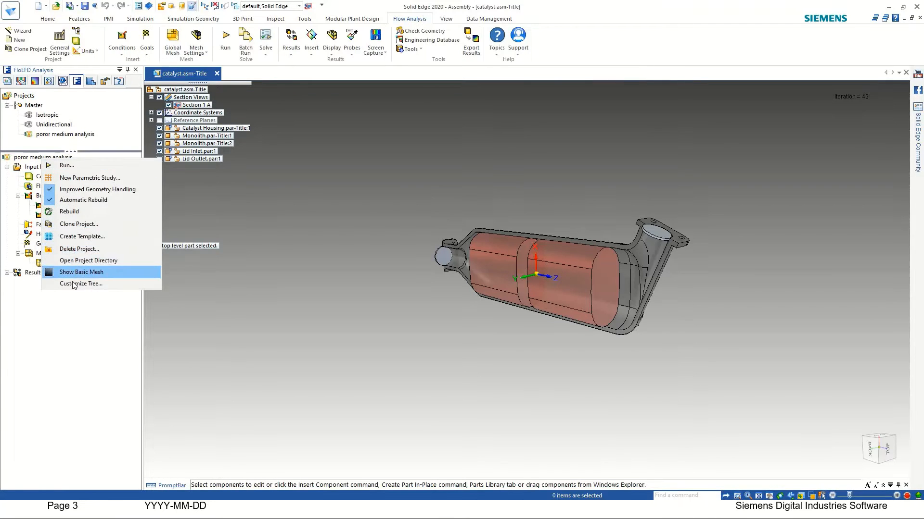
{"action": "left_click", "coordinate": [74, 284]}
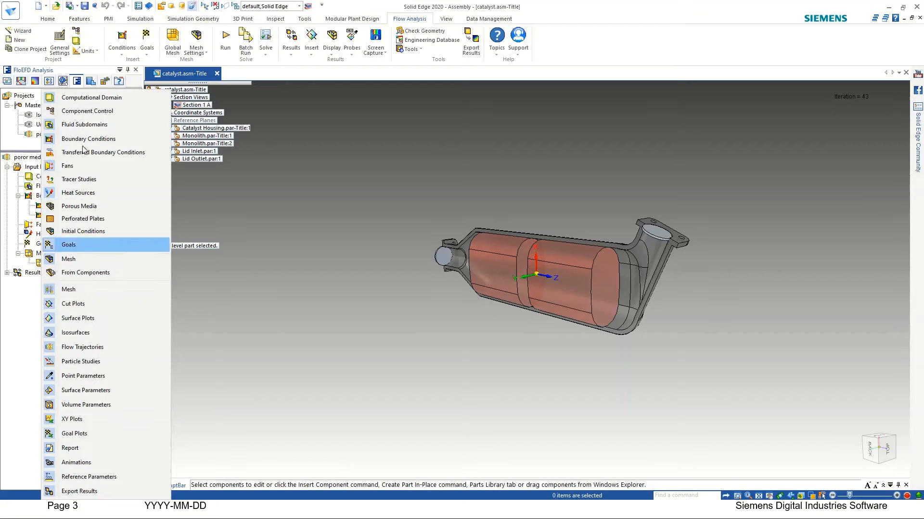
{"action": "left_click", "coordinate": [73, 206]}
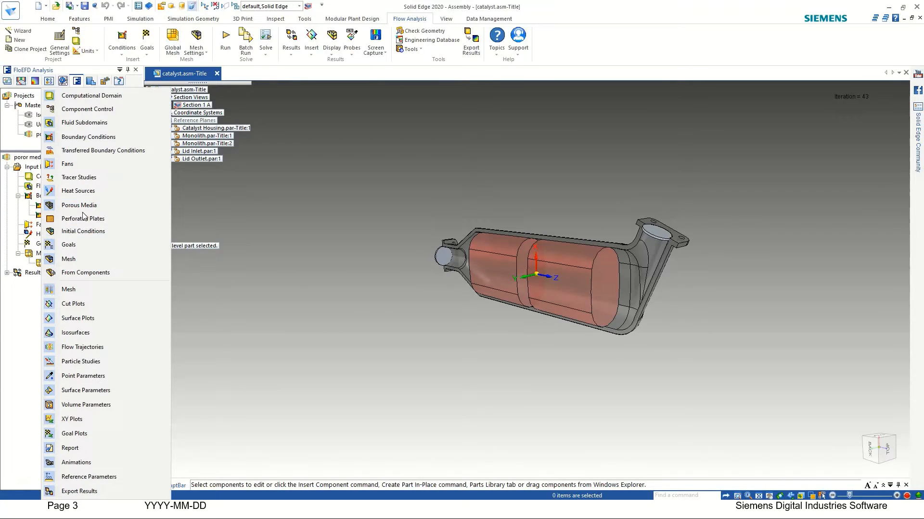
{"action": "left_click", "coordinate": [253, 239]}
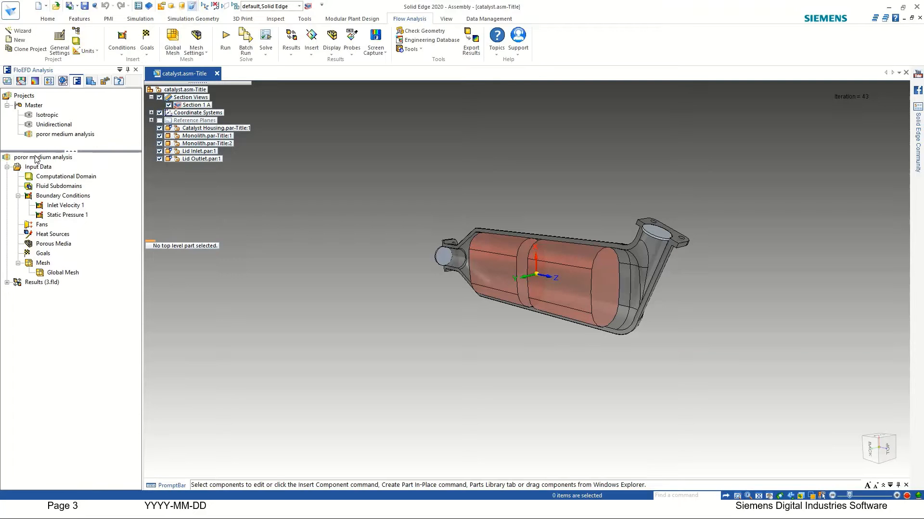
{"action": "right_click", "coordinate": [36, 158]}
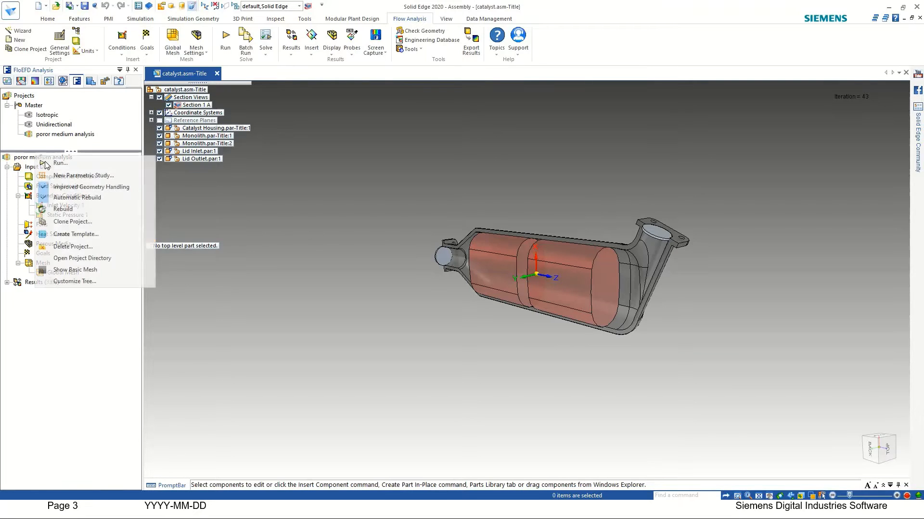
- Insert a porous medium condition in the porous medium project and assign it to both monolith bodies
{"action": "left_click", "coordinate": [78, 281]}
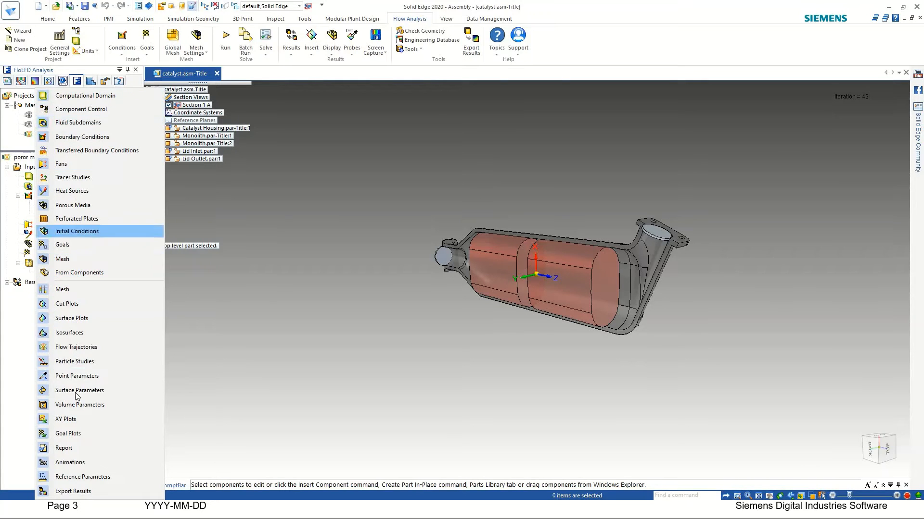
{"action": "left_click", "coordinate": [1, 268]}
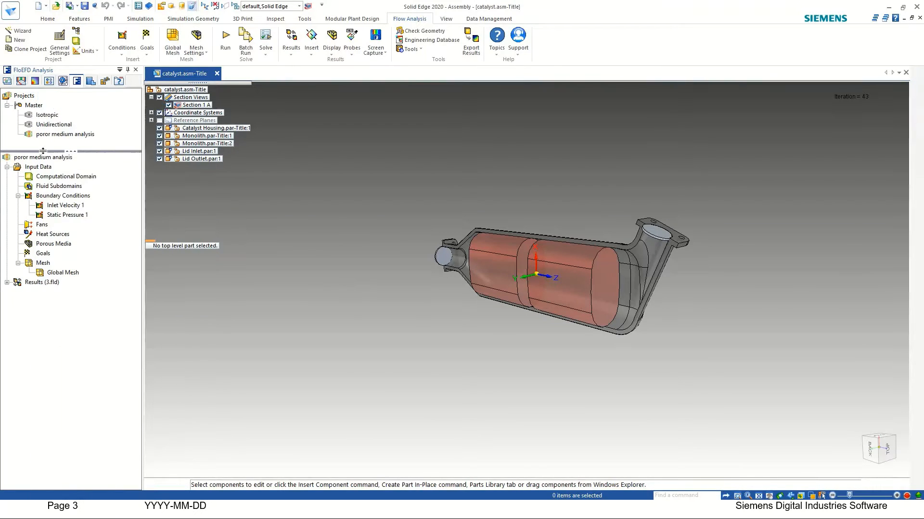
{"action": "right_click", "coordinate": [50, 245]}
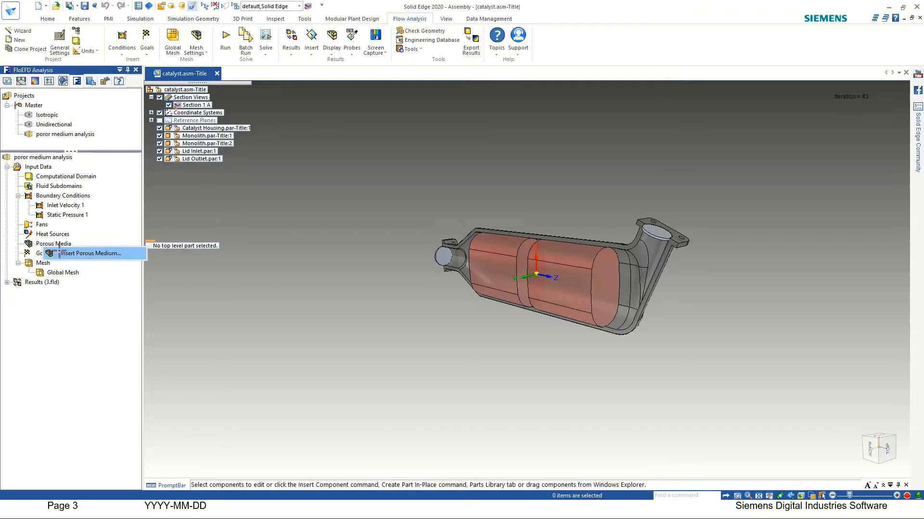
{"action": "left_click", "coordinate": [72, 253]}
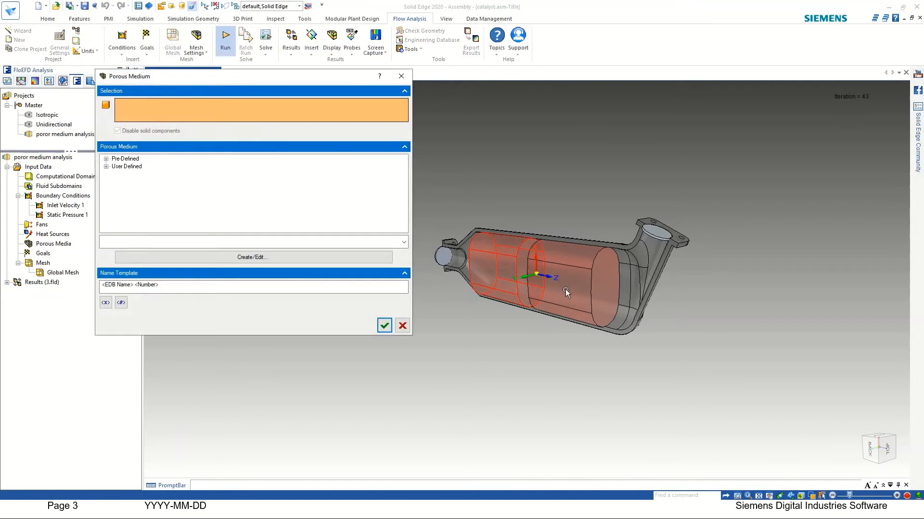
{"action": "left_click", "coordinate": [509, 280]}
{"action": "left_click", "coordinate": [548, 288]}
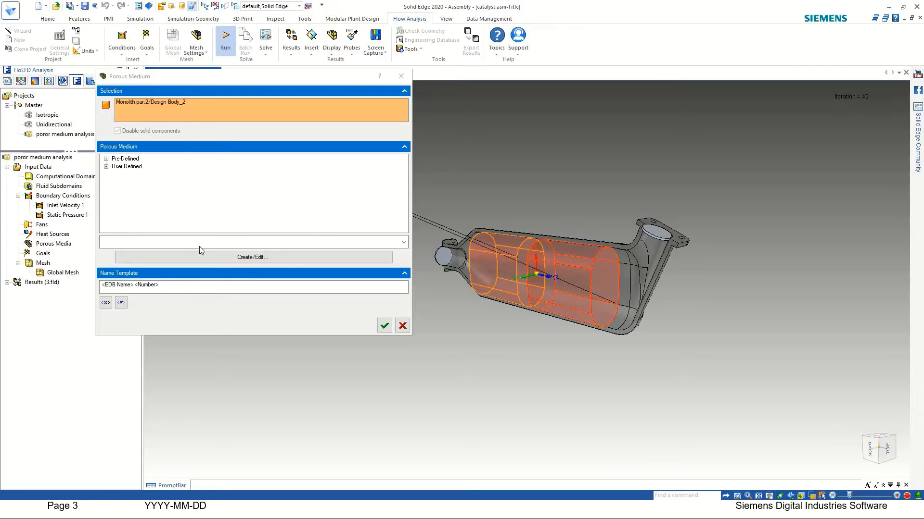
- Examine the pre-defined porous media, including the UAF metal mesh, mid-efficiency, polyester, and Quadrafoam and Unifoam filters
{"action": "left_click", "coordinate": [107, 159]}
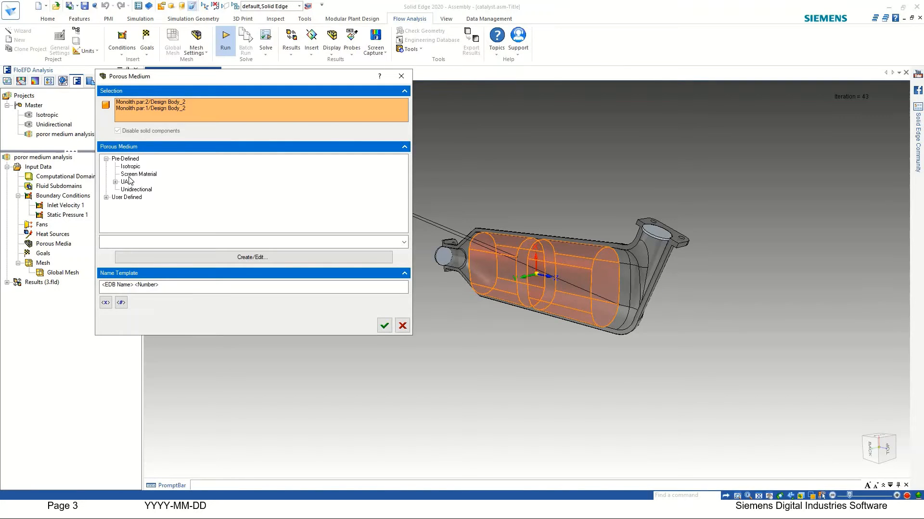
{"action": "left_click", "coordinate": [116, 182]}
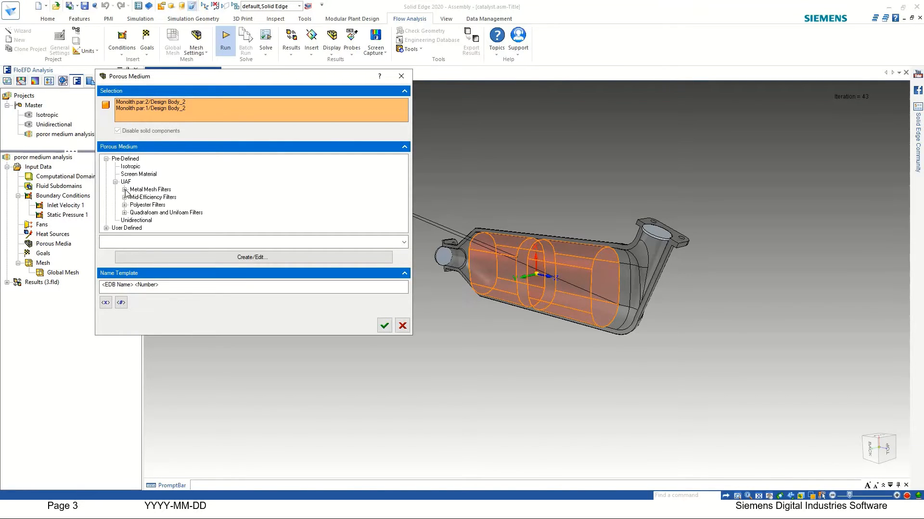
{"action": "left_click", "coordinate": [124, 189]}
{"action": "scroll", "coordinate": [128, 204], "scroll_direction": "down", "scroll_amount": 1}
{"action": "left_click", "coordinate": [124, 197]}
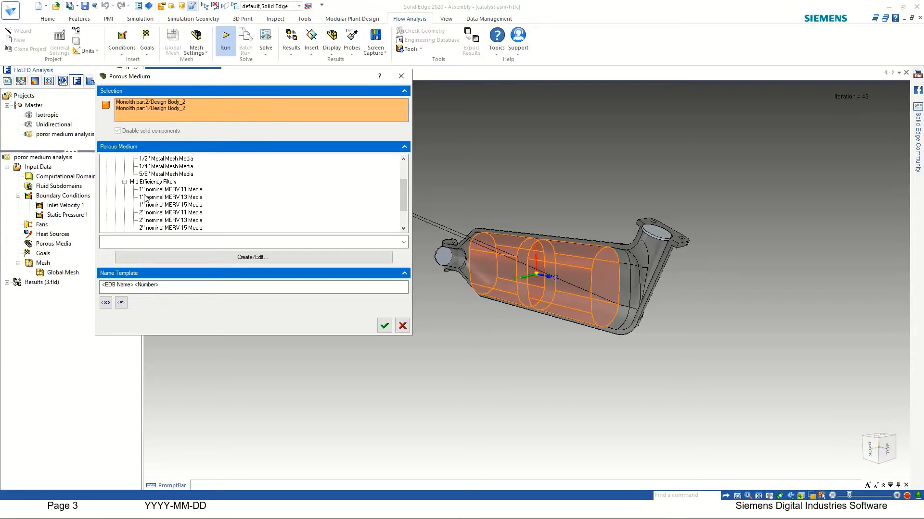
{"action": "scroll", "coordinate": [137, 202], "scroll_direction": "down", "scroll_amount": 2}
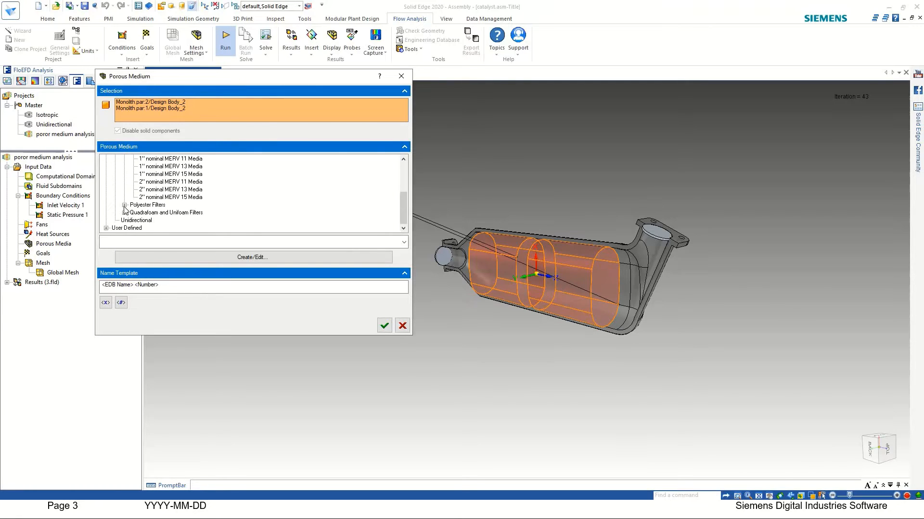
{"action": "left_click", "coordinate": [124, 205]}
{"action": "scroll", "coordinate": [128, 210], "scroll_direction": "down", "scroll_amount": 1}
{"action": "left_click", "coordinate": [124, 213]}
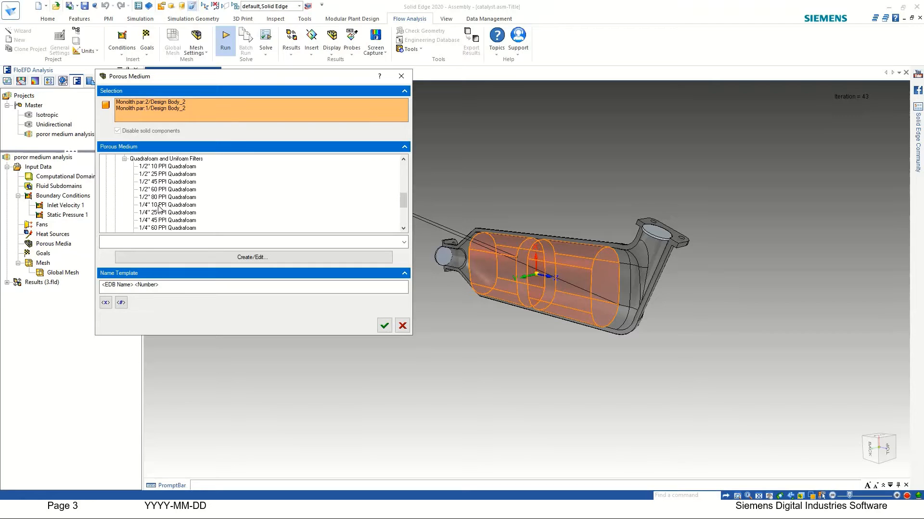
{"action": "scroll", "coordinate": [158, 205], "scroll_direction": "down", "scroll_amount": 5}
{"action": "scroll", "coordinate": [156, 207], "scroll_direction": "up", "scroll_amount": 10}
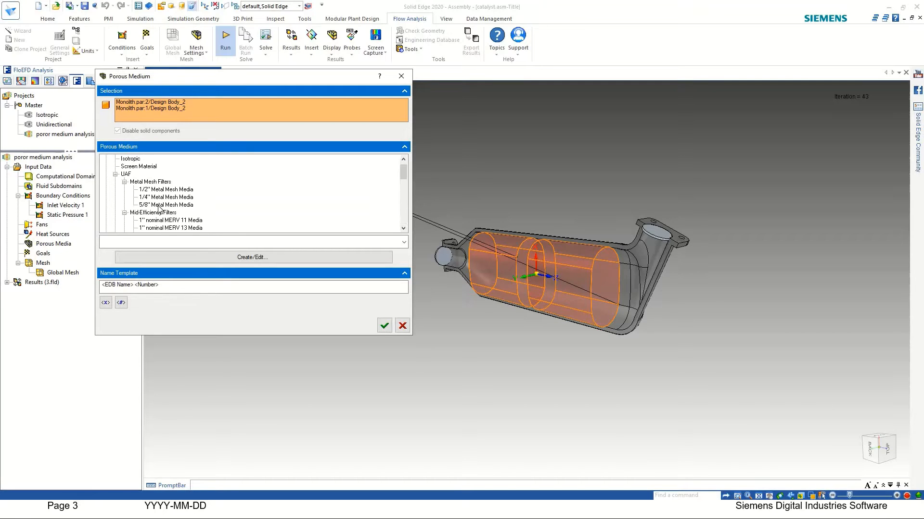
- Copy the pre-defined Isotropic porous medium into the User Defined porous media of the Engineering Database
{"action": "left_click", "coordinate": [254, 259]}
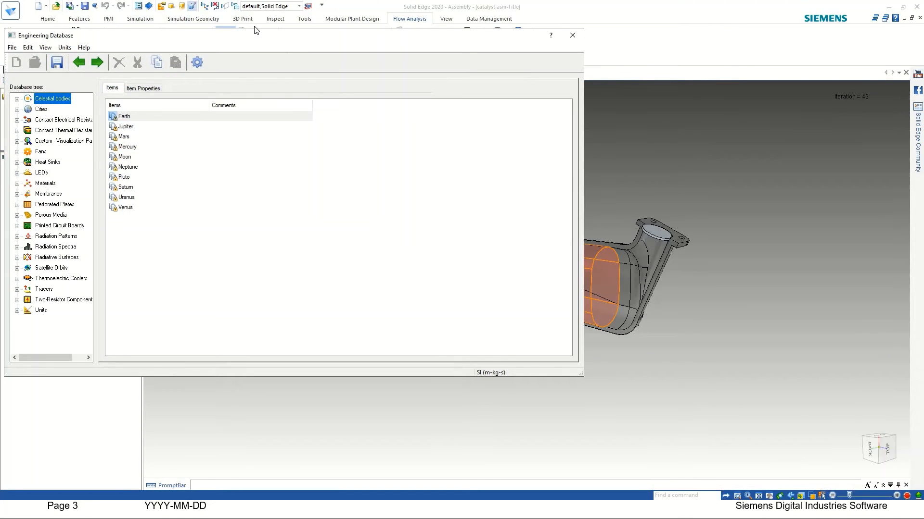
{"action": "left_click", "coordinate": [17, 215]}
{"action": "left_click", "coordinate": [28, 236]}
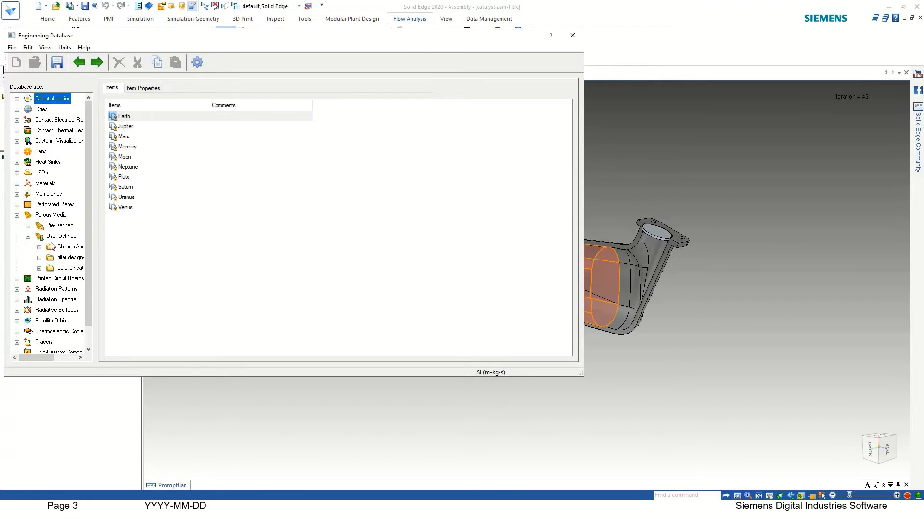
{"action": "left_click", "coordinate": [55, 236]}
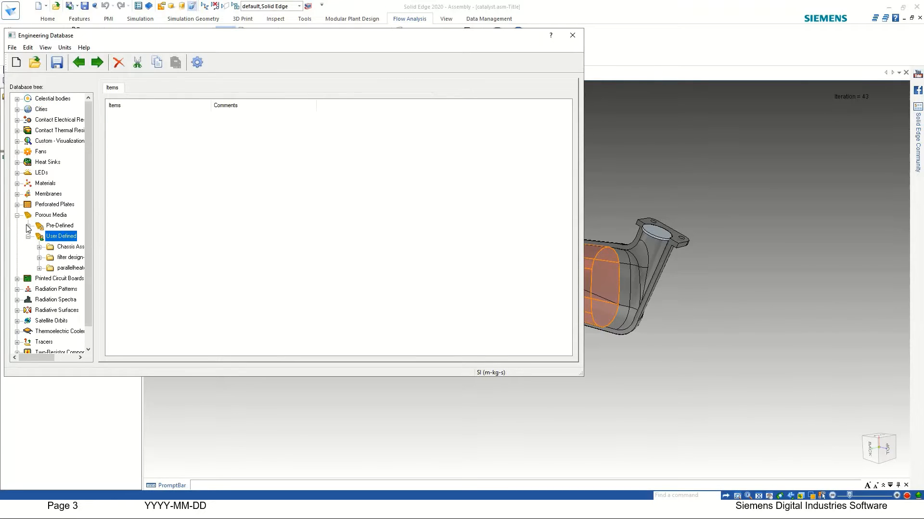
{"action": "left_click", "coordinate": [28, 226]}
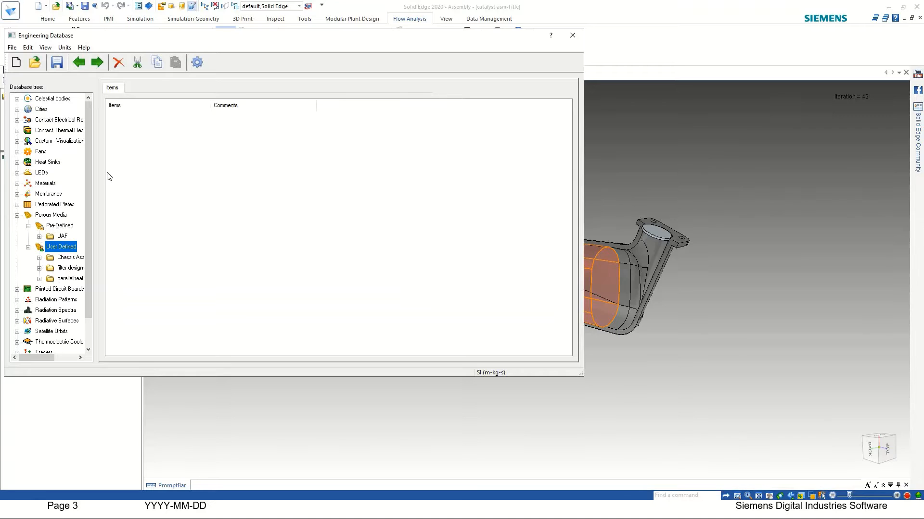
{"action": "right_click", "coordinate": [124, 118]}
{"action": "key", "text": "Escape"}
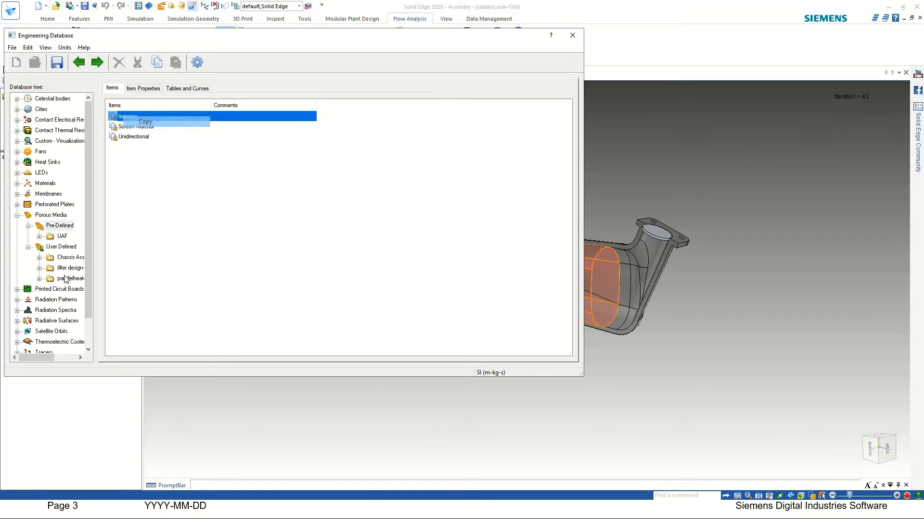
{"action": "right_click", "coordinate": [170, 166]}
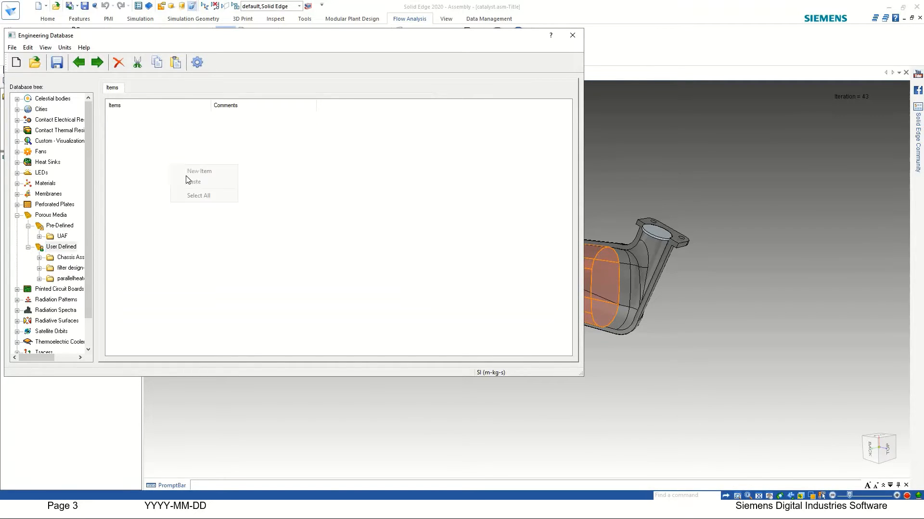
{"action": "key", "text": "Return"}
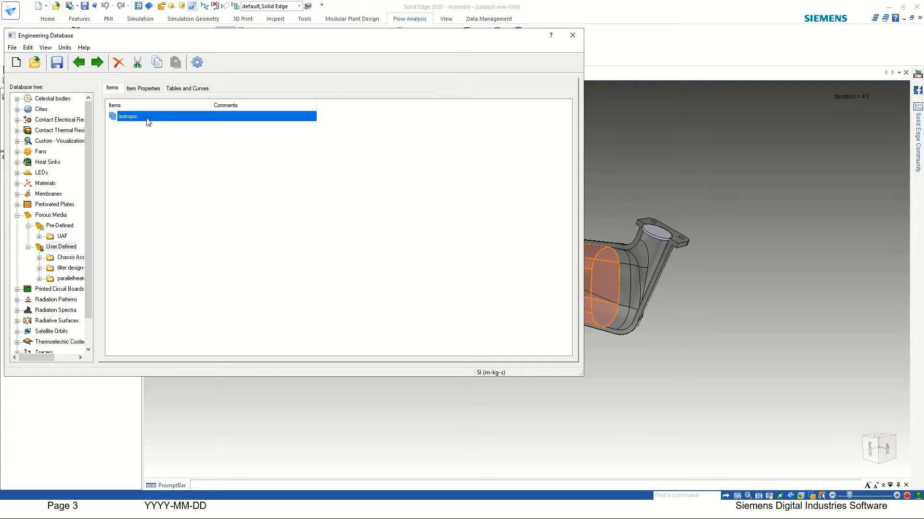
- Examine the copied Isotropic medium's properties, its pressure drop versus flow rate curve and the available permeability types
{"action": "left_click", "coordinate": [144, 88]}
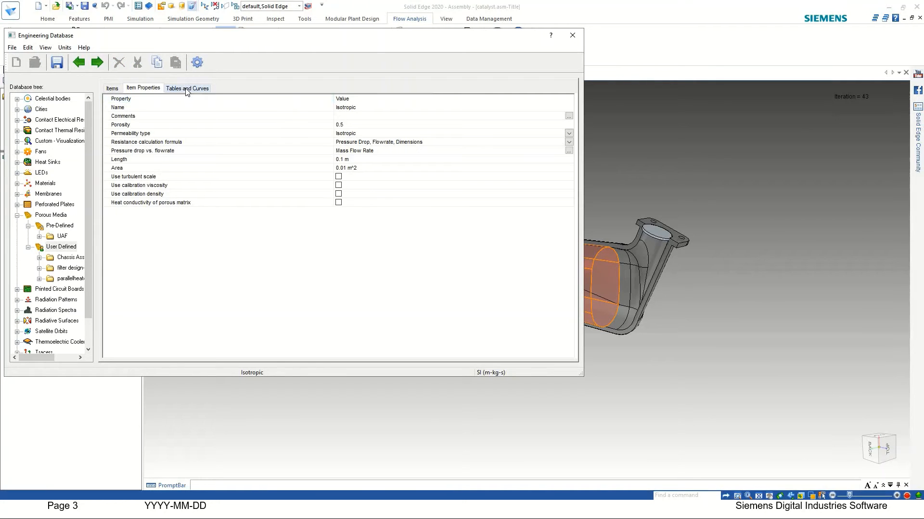
{"action": "left_click", "coordinate": [186, 91]}
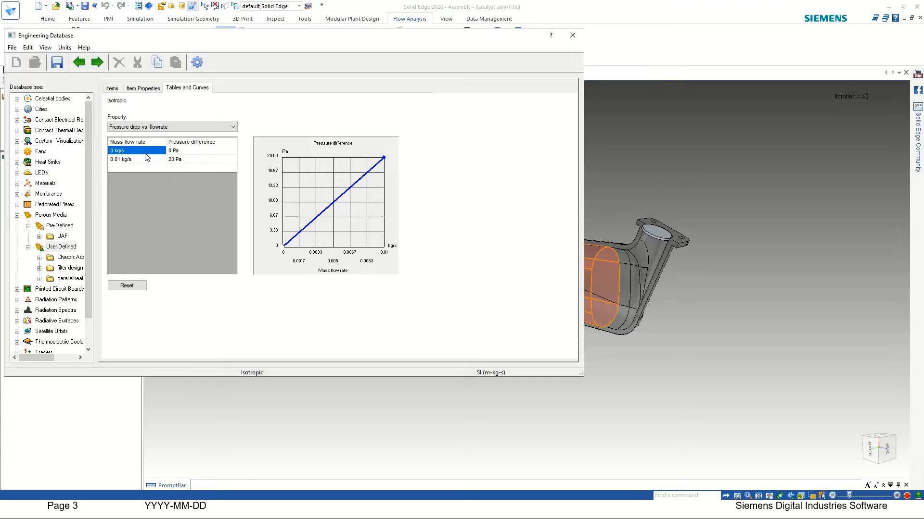
{"action": "left_click", "coordinate": [135, 89]}
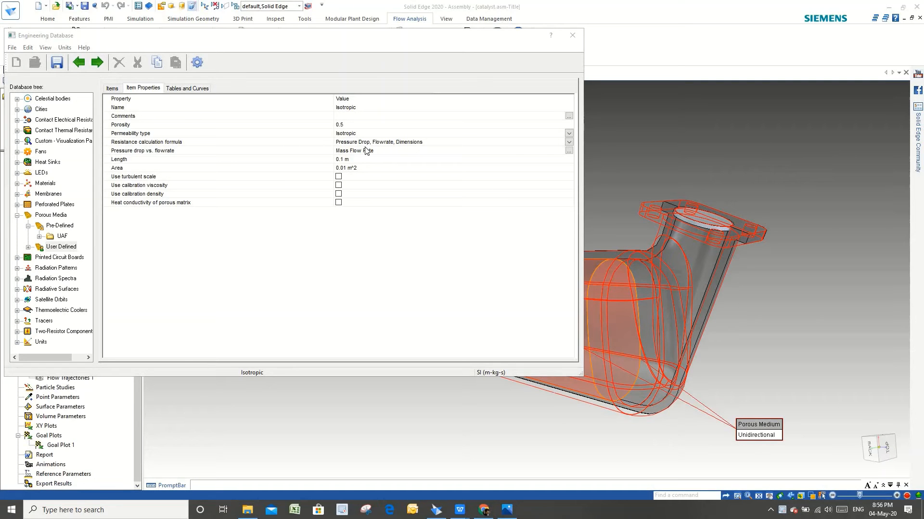
{"action": "left_click", "coordinate": [562, 136]}
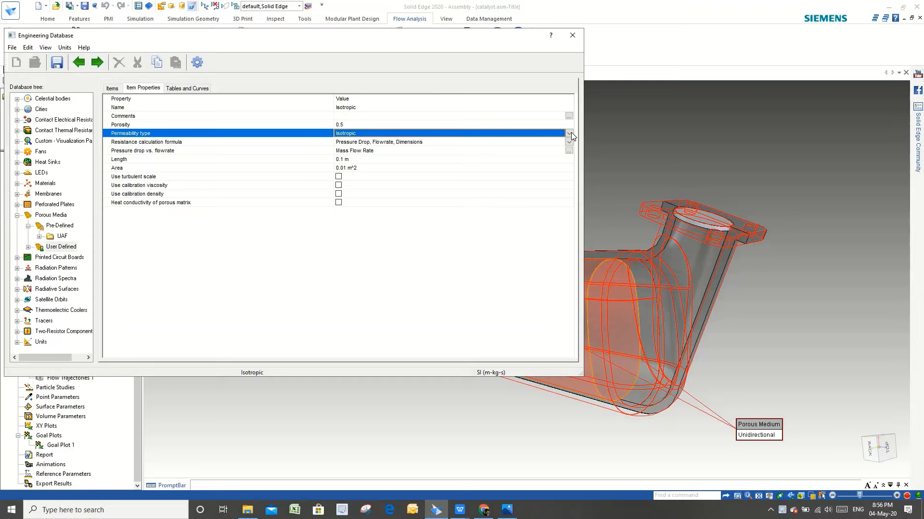
{"action": "left_click", "coordinate": [570, 134]}
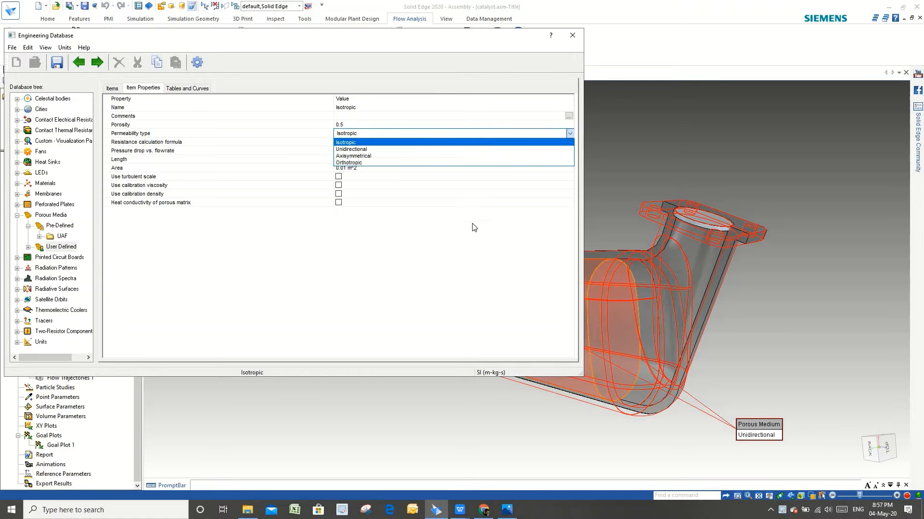
{"action": "left_click", "coordinate": [474, 284]}
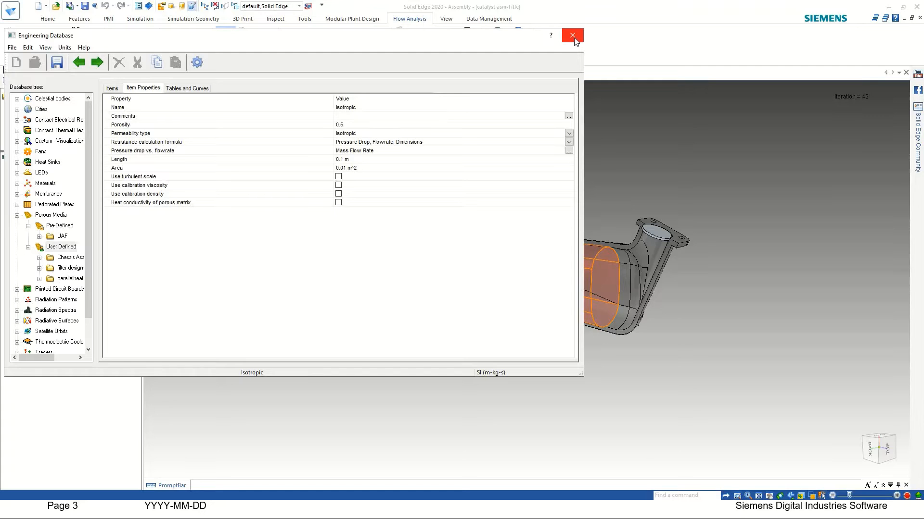
- Leave the Engineering Database and create the monoliths' porous medium condition with the pre-defined Isotropic medium
{"action": "left_click", "coordinate": [576, 41]}
{"action": "left_click", "coordinate": [473, 288]}
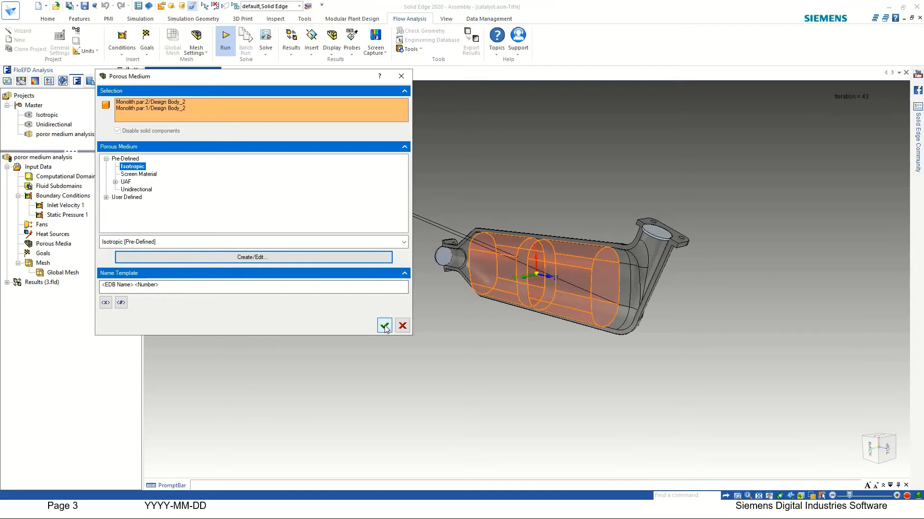
{"action": "left_click", "coordinate": [385, 327]}
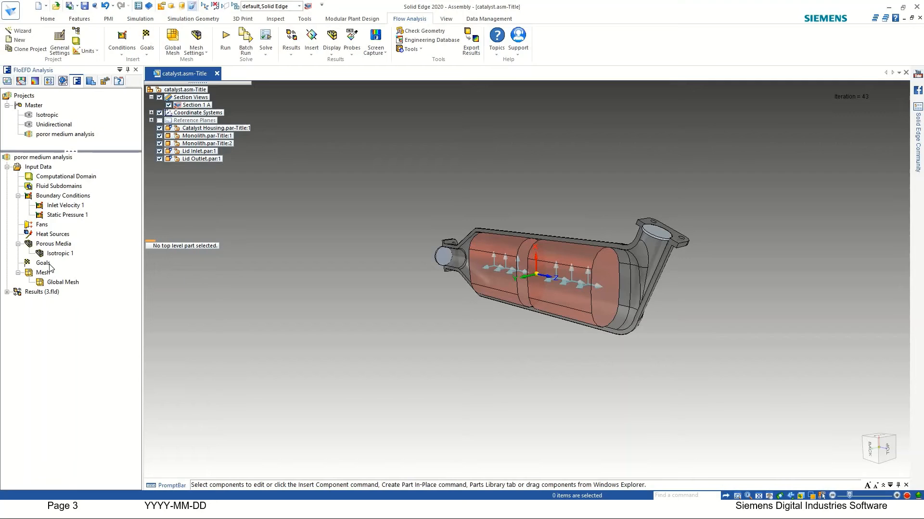
- Create separate average total pressure surface goals for the faces of the inlet velocity and static pressure conditions
{"action": "right_click", "coordinate": [48, 267]}
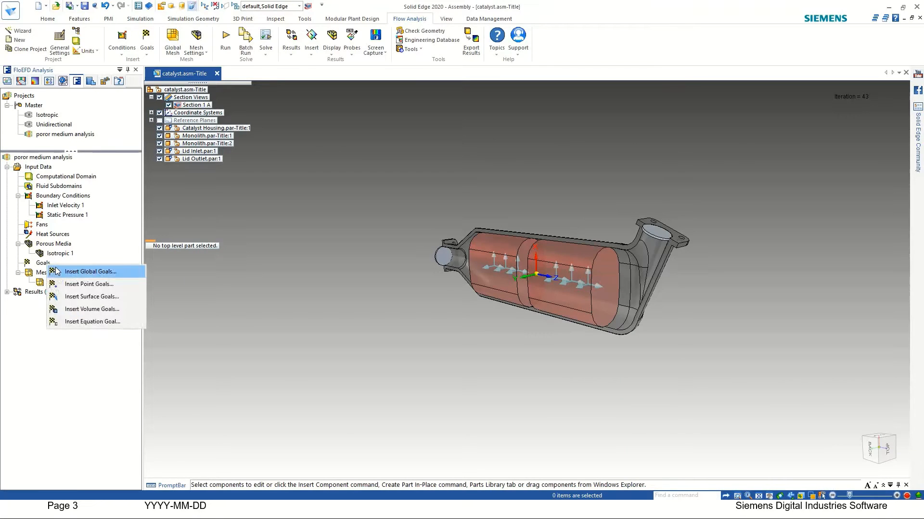
{"action": "left_click", "coordinate": [72, 299]}
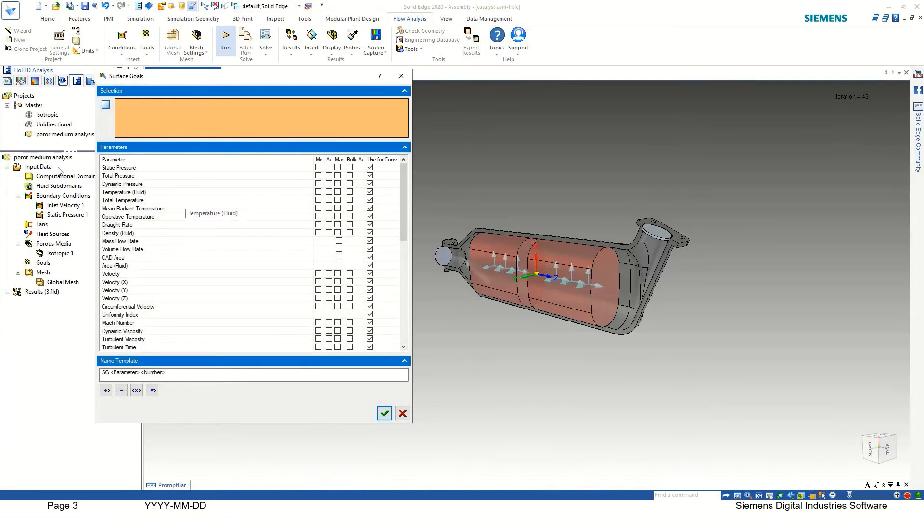
{"action": "left_click", "coordinate": [61, 207]}
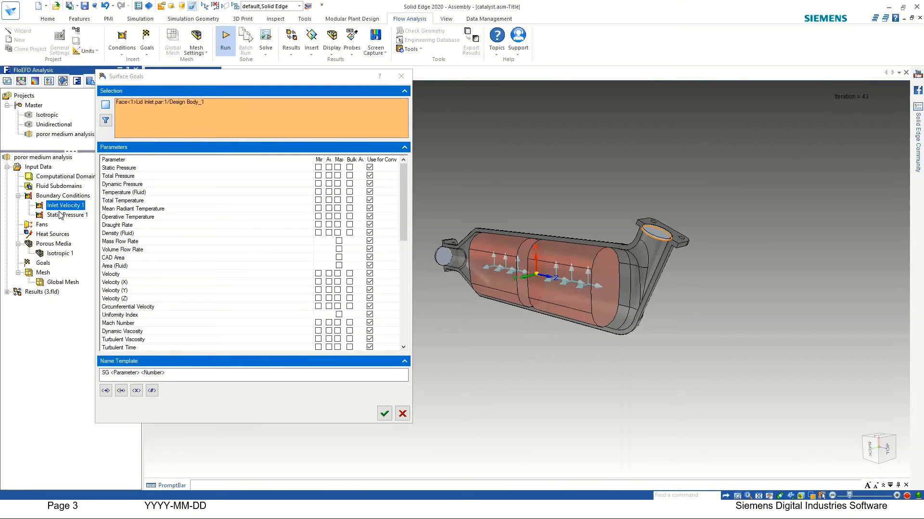
{"action": "left_click", "coordinate": [65, 215], "text": "ctrl"}
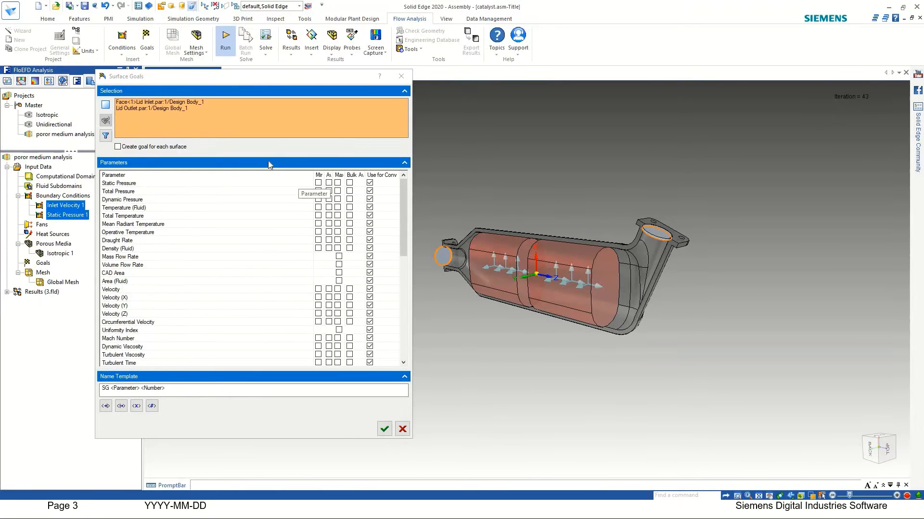
{"action": "left_click", "coordinate": [118, 146]}
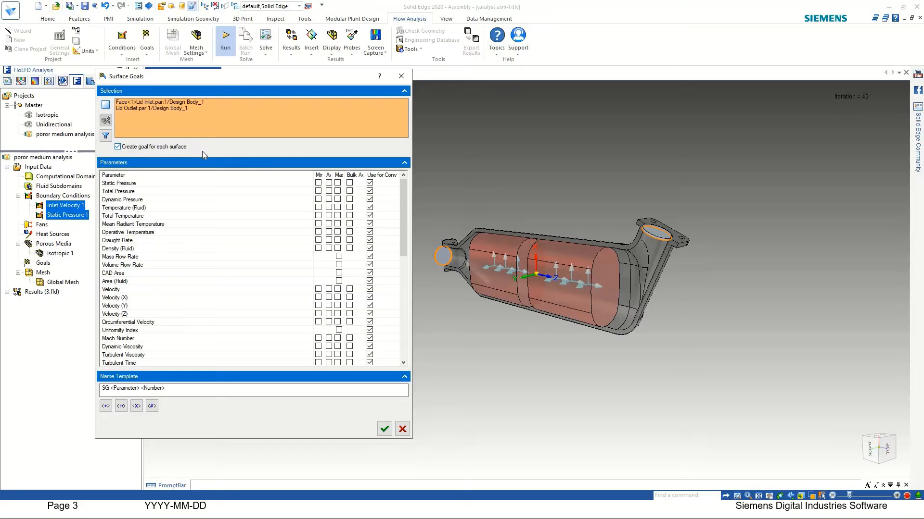
{"action": "left_click", "coordinate": [329, 191]}
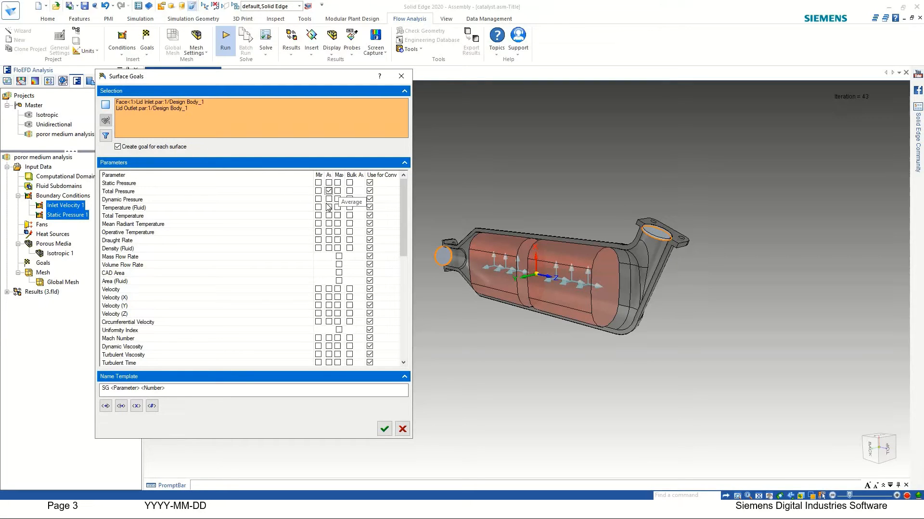
{"action": "left_click", "coordinate": [385, 429]}
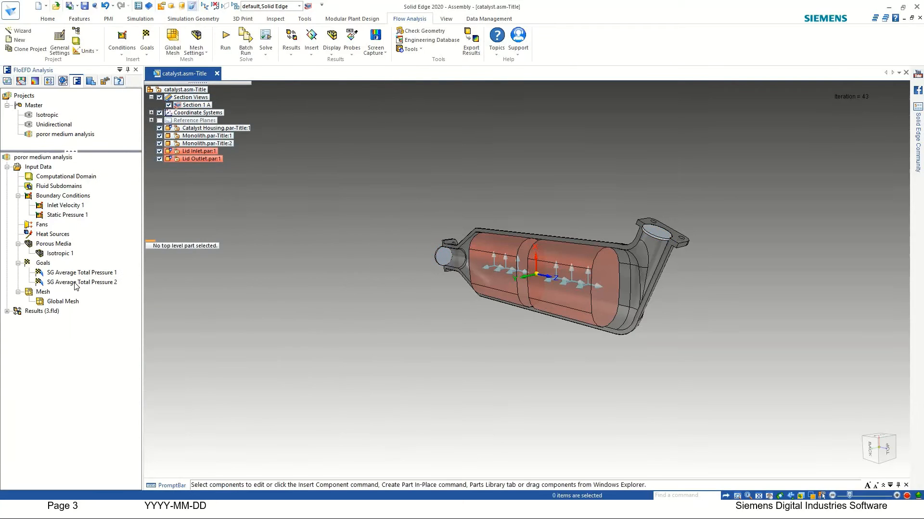
- Check which lid face each of the two average total pressure goals refers to
{"action": "left_click", "coordinate": [77, 284]}
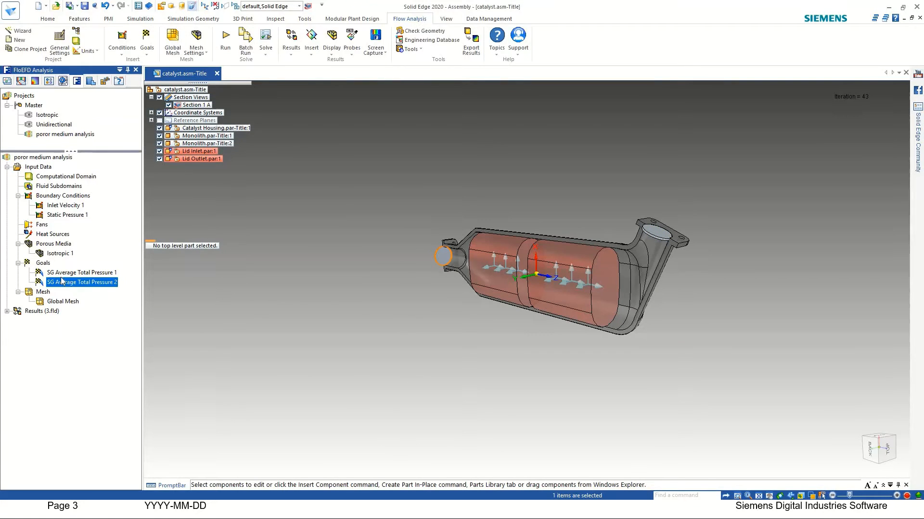
{"action": "left_click", "coordinate": [60, 275]}
{"action": "left_click", "coordinate": [61, 282]}
{"action": "left_click", "coordinate": [60, 273]}
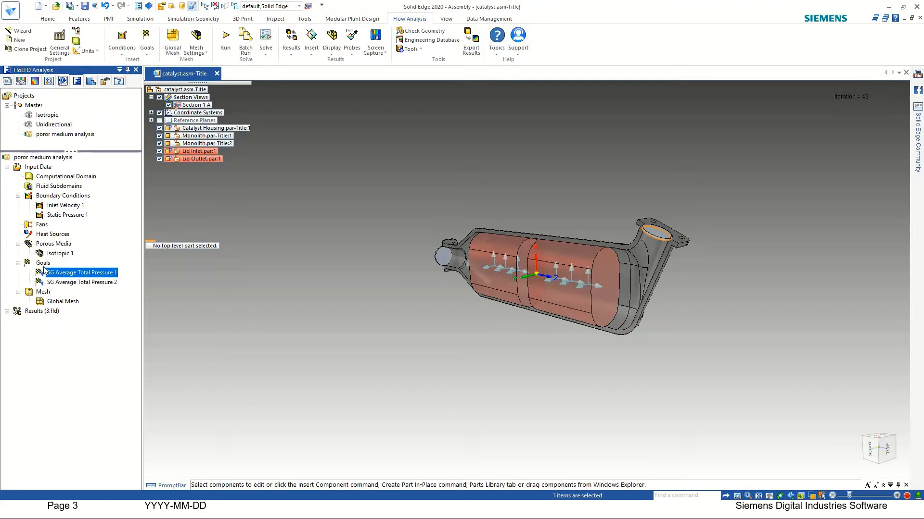
- Create an equation goal with the expression {SG Average Total Pressure 1}-{SG Average Total Pressure 2}
{"action": "right_click", "coordinate": [43, 266]}
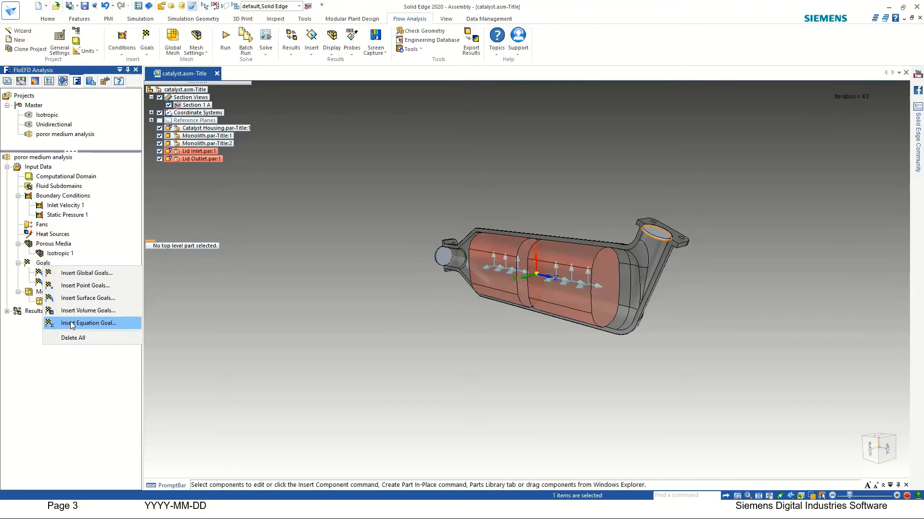
{"action": "left_click", "coordinate": [72, 324]}
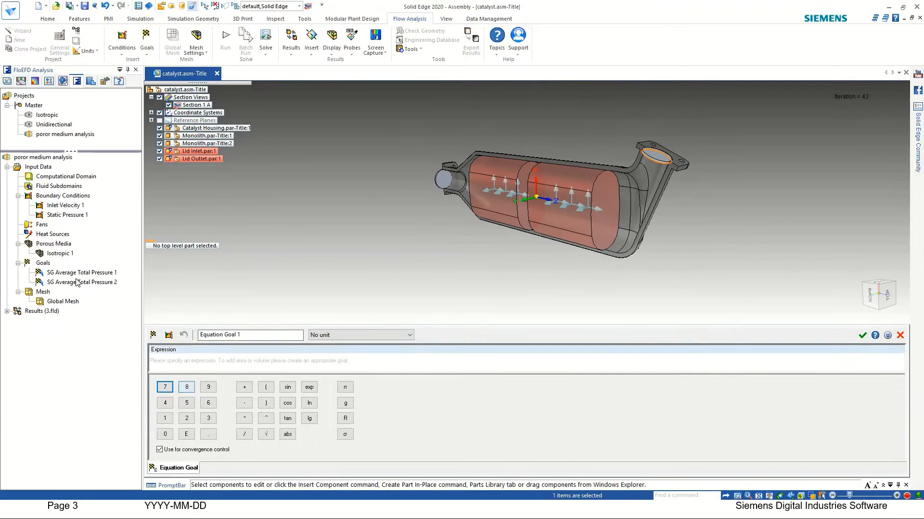
{"action": "left_click", "coordinate": [82, 283]}
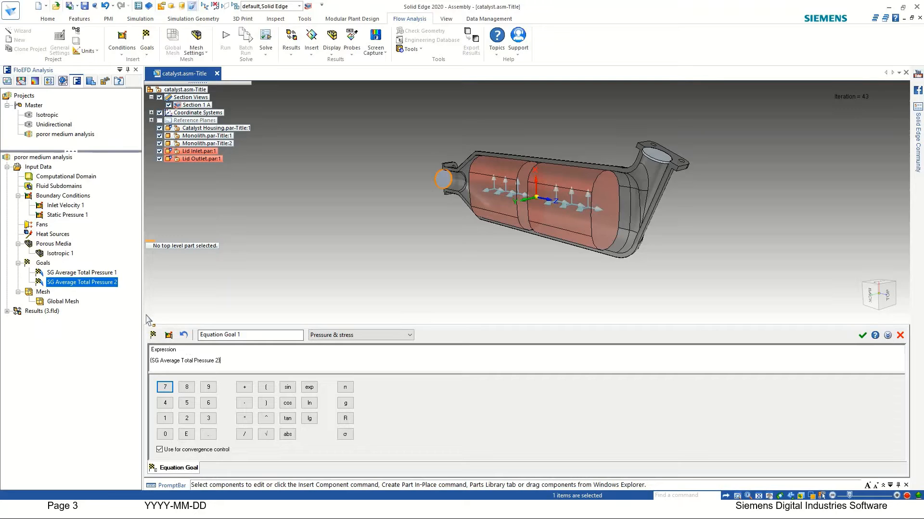
{"action": "type", "text": "-"}
{"action": "left_click", "coordinate": [86, 273]}
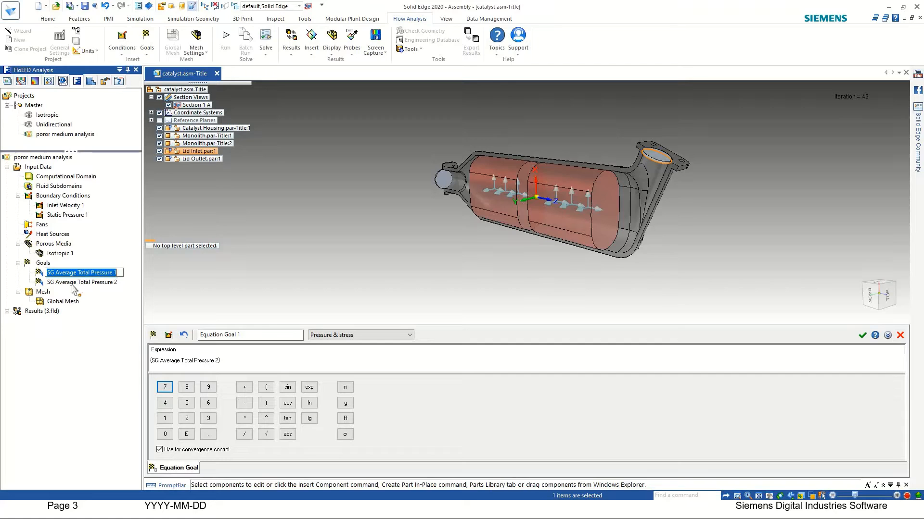
{"action": "left_click", "coordinate": [71, 283]}
{"action": "left_click", "coordinate": [77, 272]}
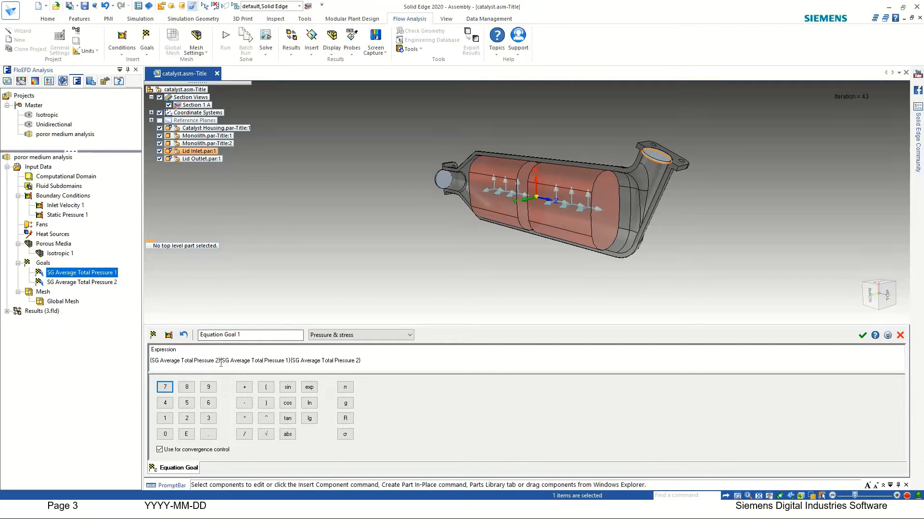
{"action": "left_click", "coordinate": [221, 360]}
{"action": "key", "text": "BackSpace"}
{"action": "key", "text": "BackSpace"}
{"action": "key", "text": "BackSpace"}
{"action": "key", "text": "BackSpace"}
{"action": "key", "text": "BackSpace"}
{"action": "key", "text": "BackSpace"}
{"action": "key", "text": "BackSpace"}
{"action": "key", "text": "BackSpace"}
{"action": "key", "text": "BackSpace"}
{"action": "key", "text": "BackSpace"}
{"action": "key", "text": "BackSpace"}
{"action": "key", "text": "BackSpace"}
{"action": "key", "text": "BackSpace"}
{"action": "key", "text": "BackSpace"}
{"action": "key", "text": "BackSpace"}
{"action": "key", "text": "BackSpace"}
{"action": "key", "text": "BackSpace"}
{"action": "key", "text": "BackSpace"}
{"action": "key", "text": "BackSpace"}
{"action": "key", "text": "BackSpace"}
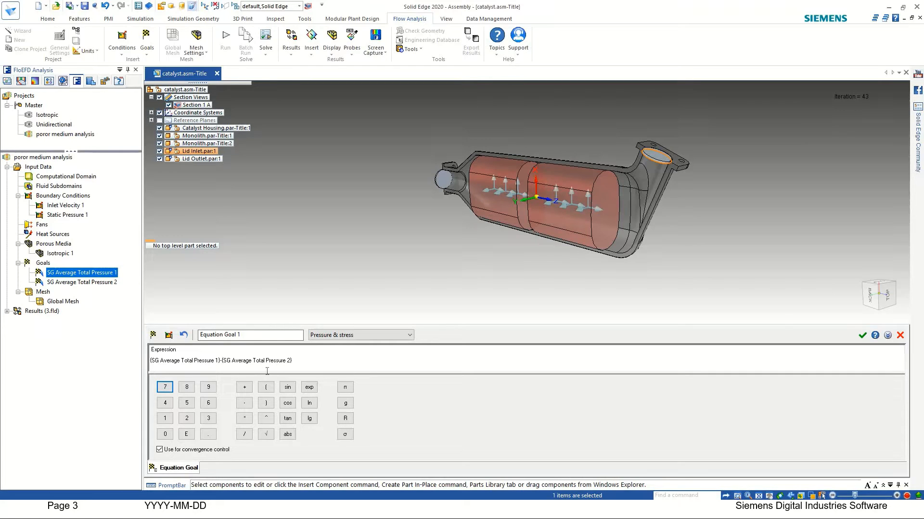
{"action": "left_click", "coordinate": [861, 335]}
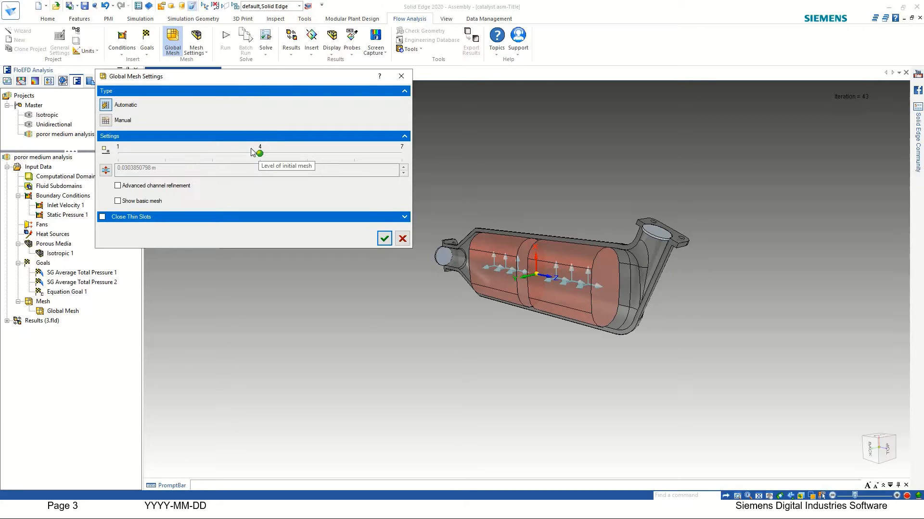
- Accept the automatic global mesh at initial mesh level 4, then run the calculation and bring up its solver monitor
{"action": "left_click", "coordinate": [384, 239]}
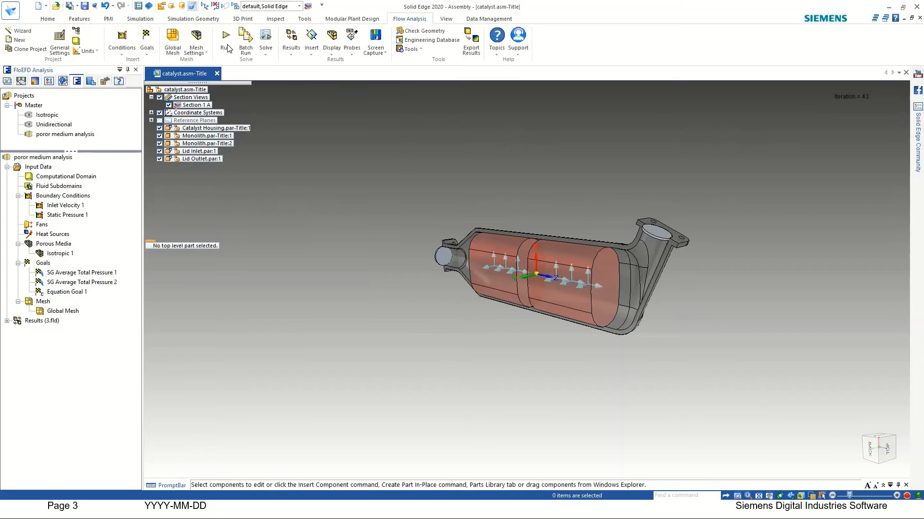
{"action": "left_click", "coordinate": [226, 43]}
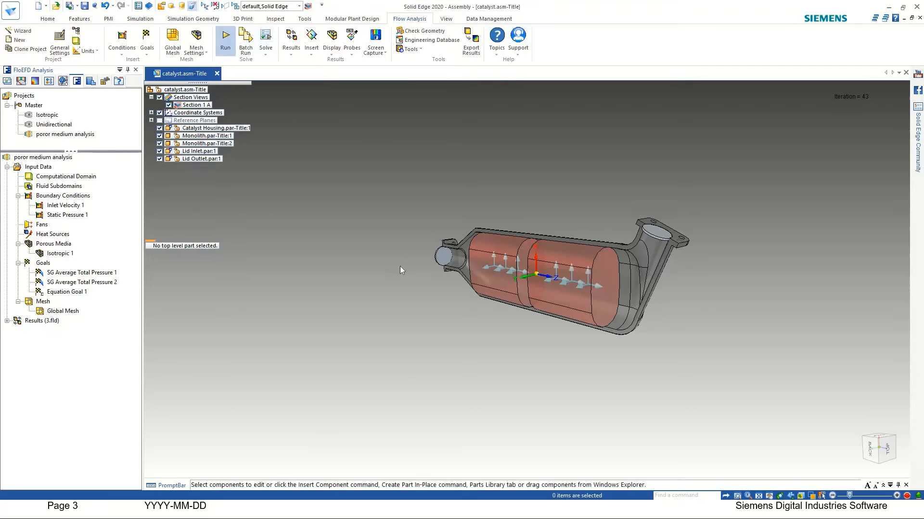
{"action": "left_click", "coordinate": [549, 202]}
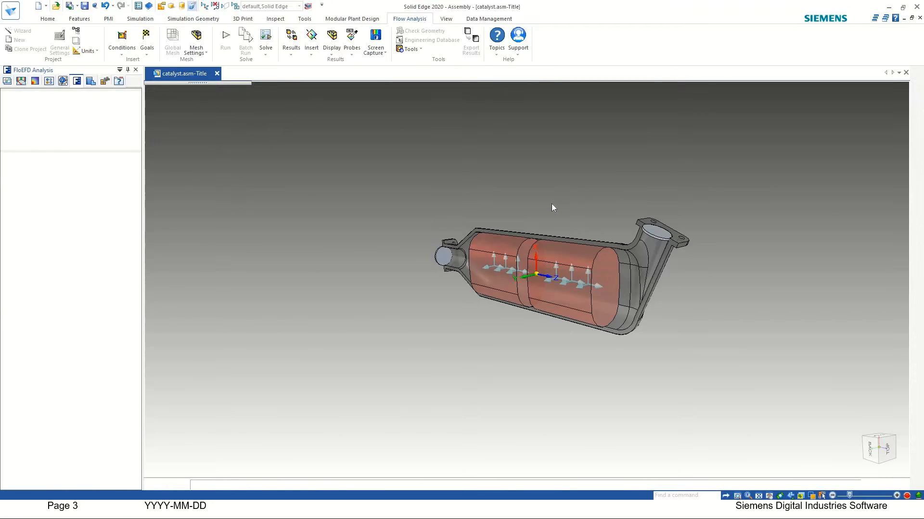
{"action": "key", "text": "alt+Tab"}
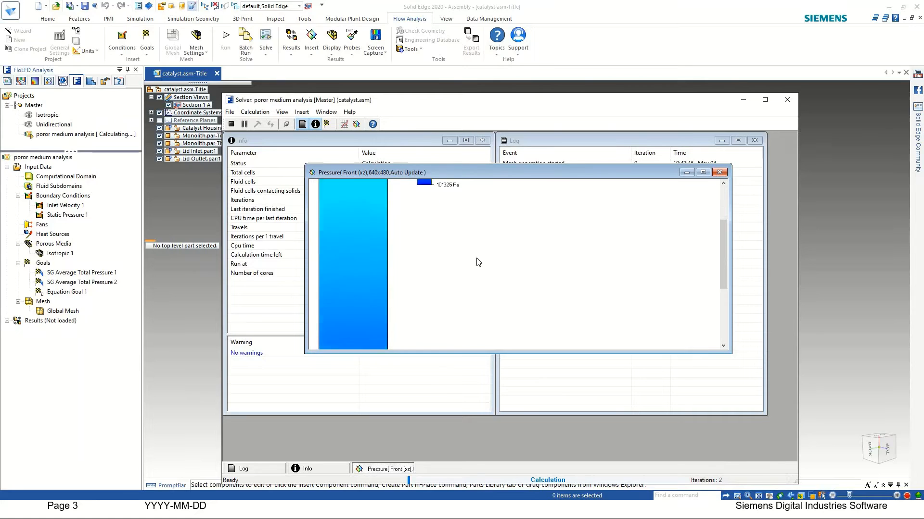
- Clone the Front (xz) pressure preview, switch the copy to Velocity and examine the flow through the whole catalyst
{"action": "right_click", "coordinate": [400, 247]}
{"action": "left_click", "coordinate": [416, 264]}
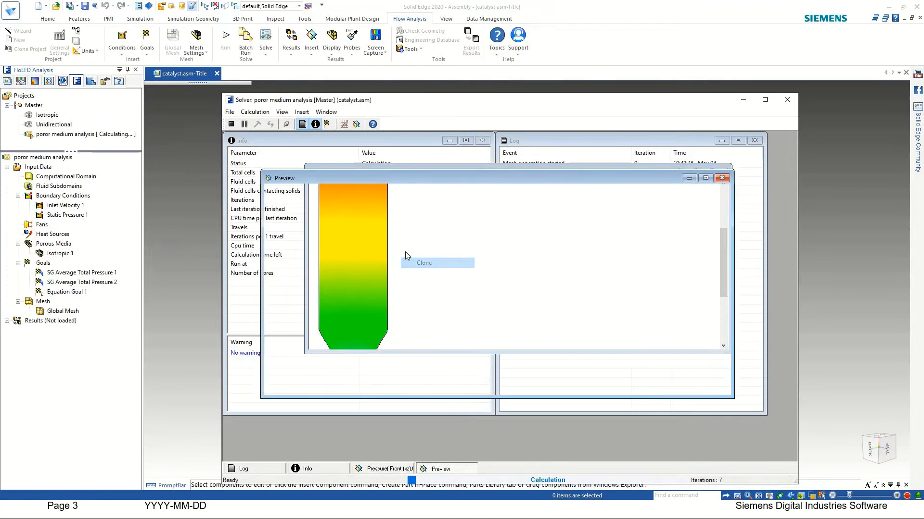
{"action": "right_click", "coordinate": [404, 251]}
{"action": "left_click", "coordinate": [421, 290]}
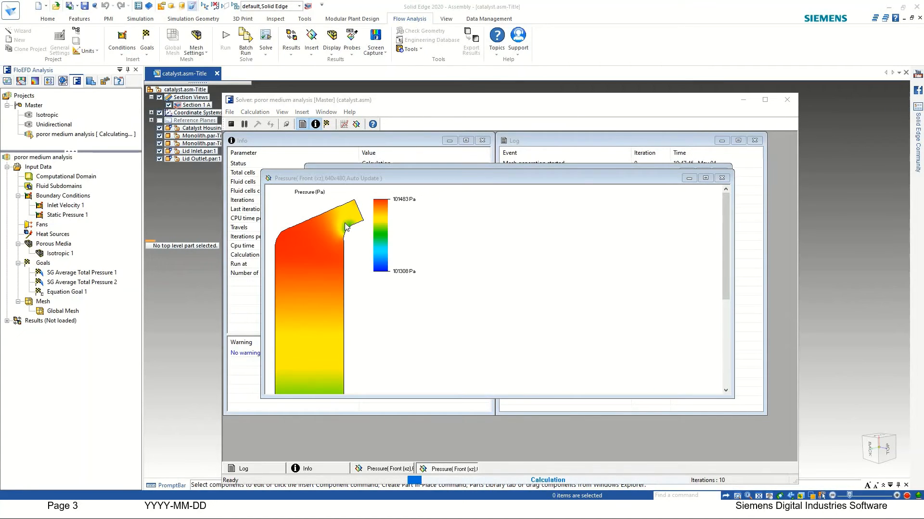
{"action": "left_click", "coordinate": [461, 239]}
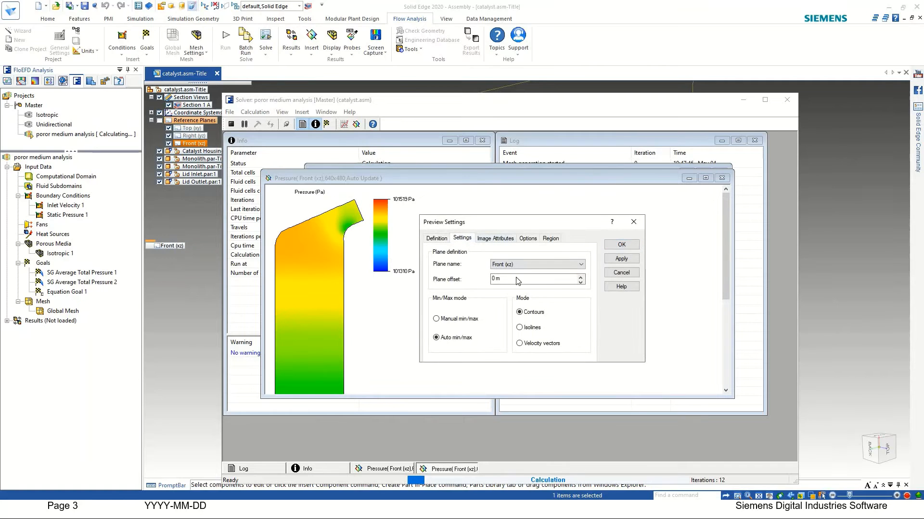
{"action": "left_click", "coordinate": [512, 264]}
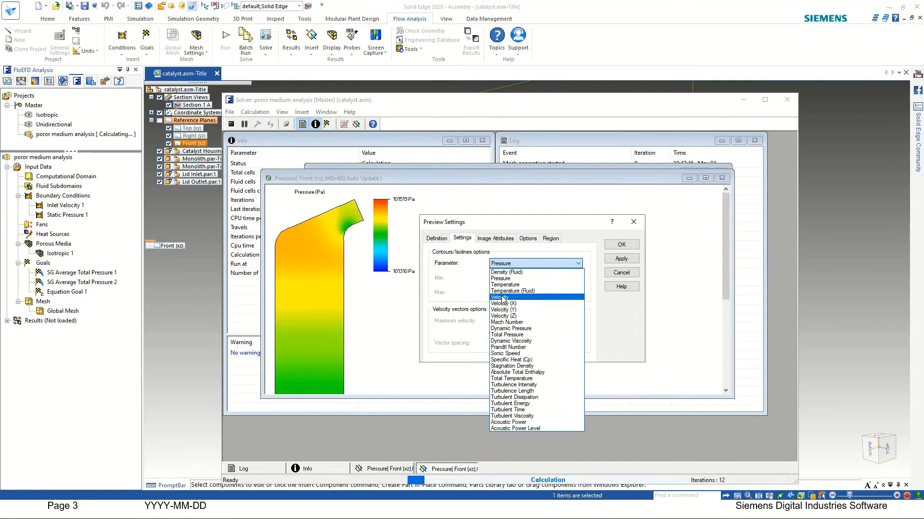
{"action": "left_click", "coordinate": [503, 298]}
{"action": "left_click", "coordinate": [620, 246]}
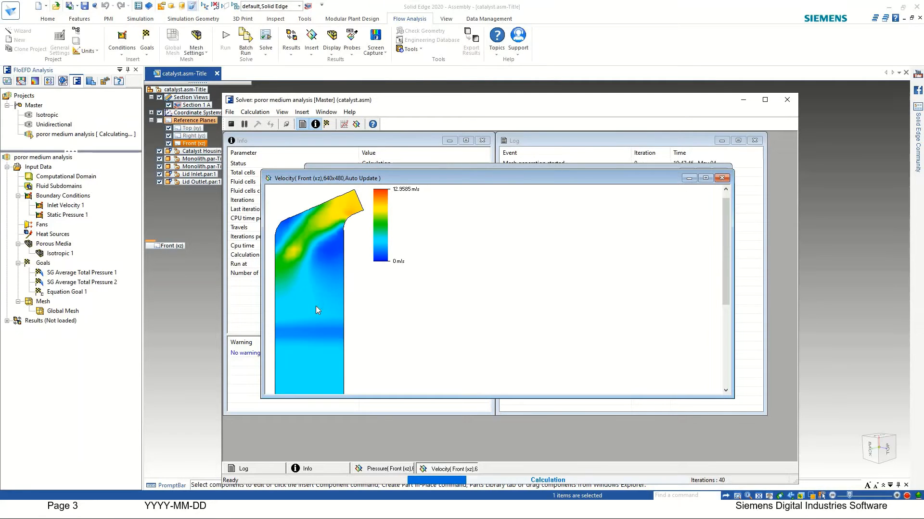
{"action": "scroll", "coordinate": [315, 306], "scroll_direction": "down", "scroll_amount": 5}
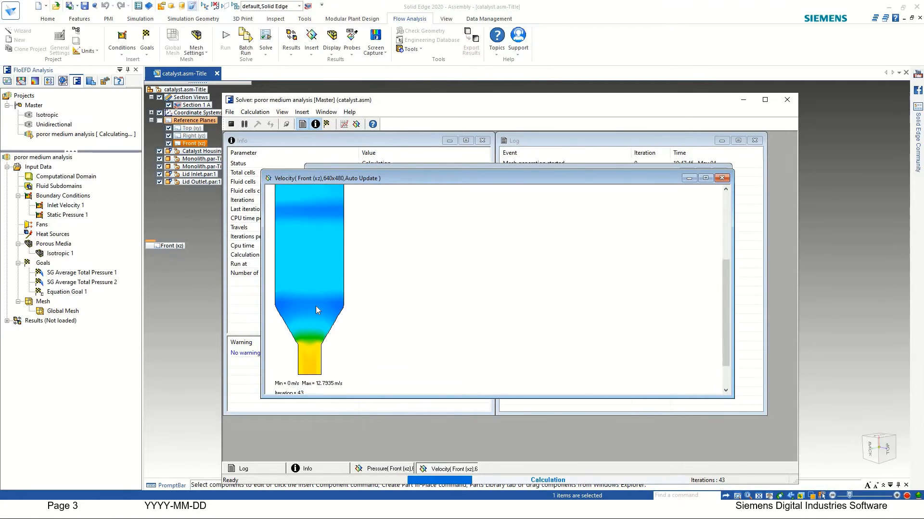
{"action": "scroll", "coordinate": [316, 306], "scroll_direction": "up", "scroll_amount": 5}
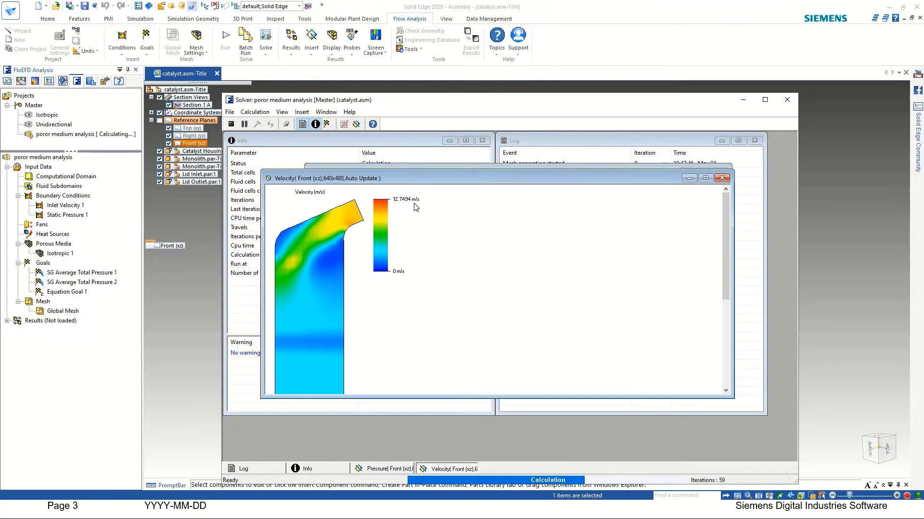
{"action": "scroll", "coordinate": [305, 266], "scroll_direction": "down", "scroll_amount": 2}
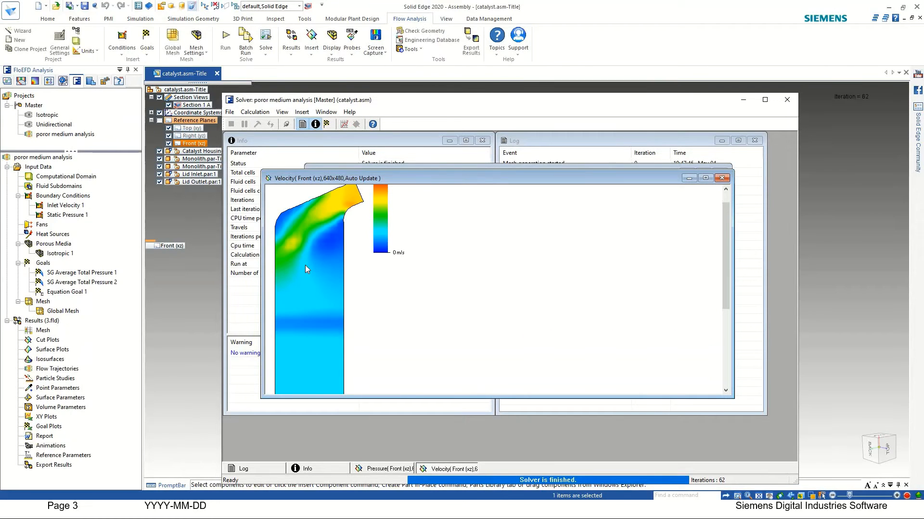
{"action": "scroll", "coordinate": [305, 265], "scroll_direction": "down", "scroll_amount": 3}
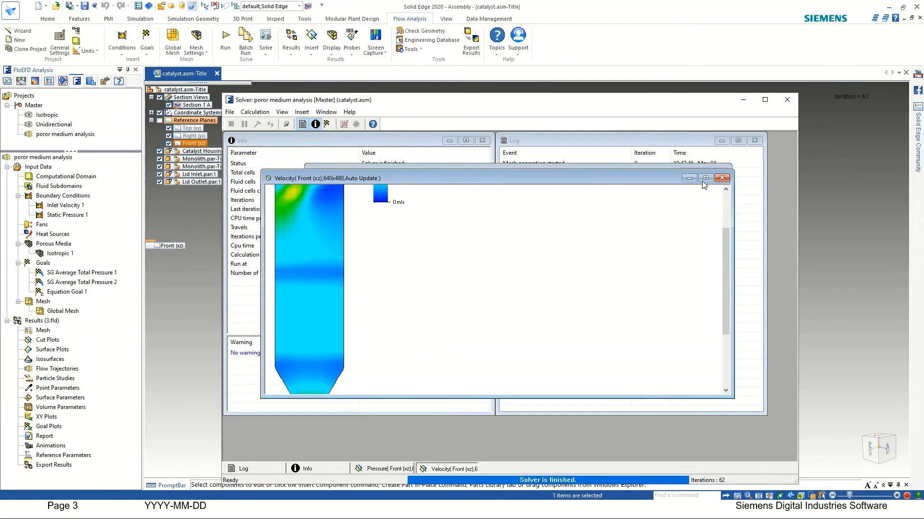
- Plot Equation Goal 1 in the solver to check its convergence
{"action": "left_click", "coordinate": [344, 124]}
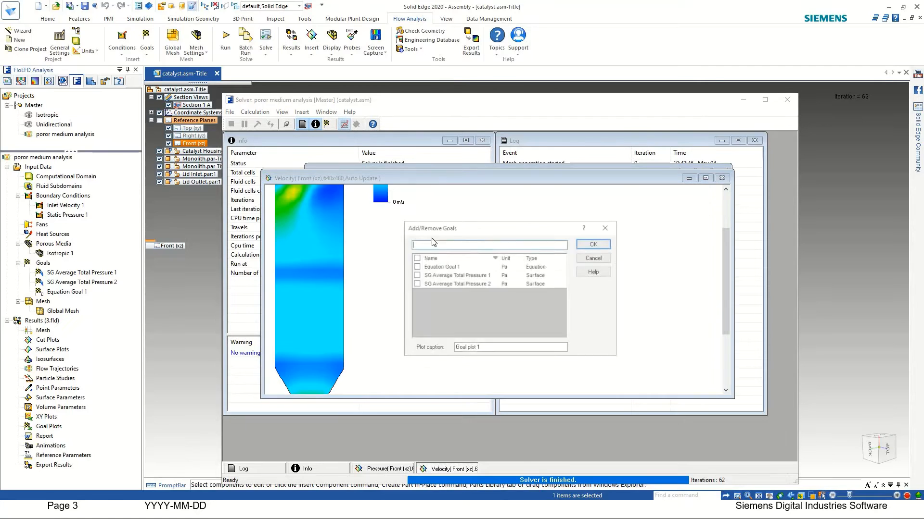
{"action": "left_click", "coordinate": [415, 266]}
{"action": "left_click", "coordinate": [595, 243]}
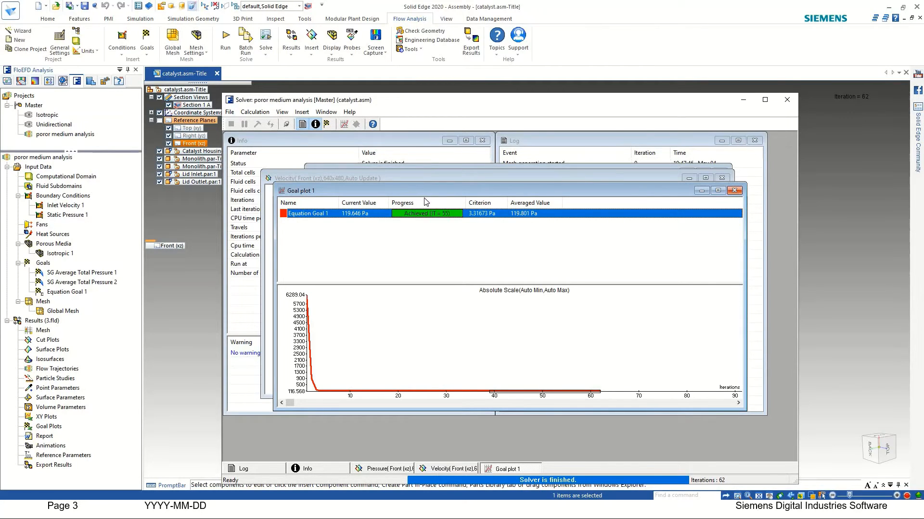
- Close the goal plot, both preview windows and the solver monitor to return to the assembly
{"action": "left_click", "coordinate": [734, 190]}
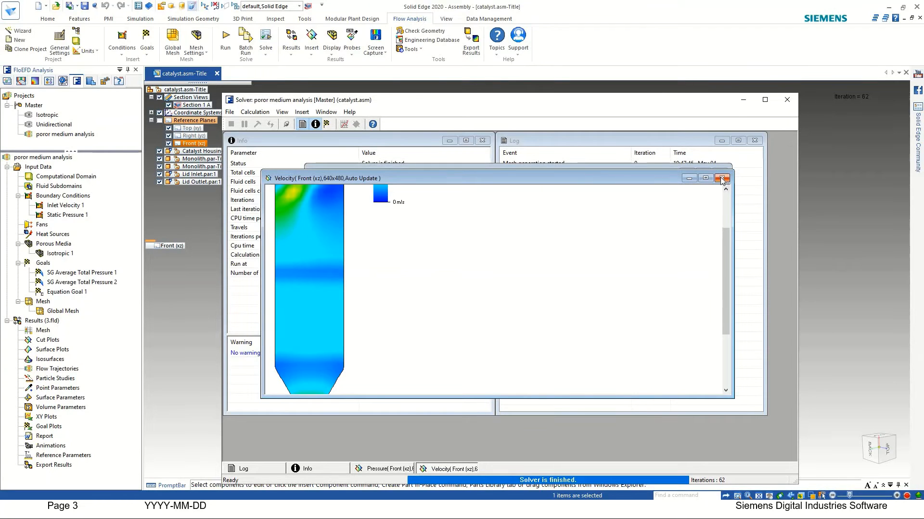
{"action": "left_click", "coordinate": [721, 179]}
{"action": "left_click", "coordinate": [722, 178]}
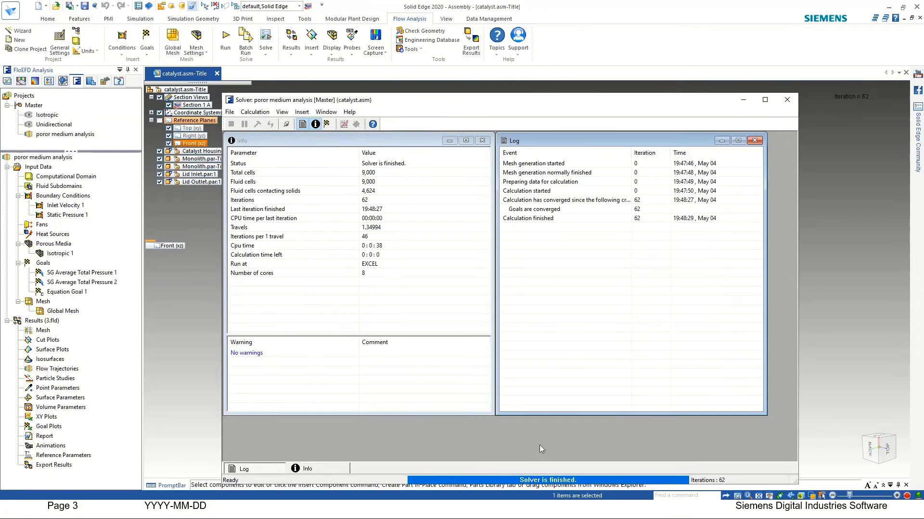
{"action": "left_click", "coordinate": [738, 141]}
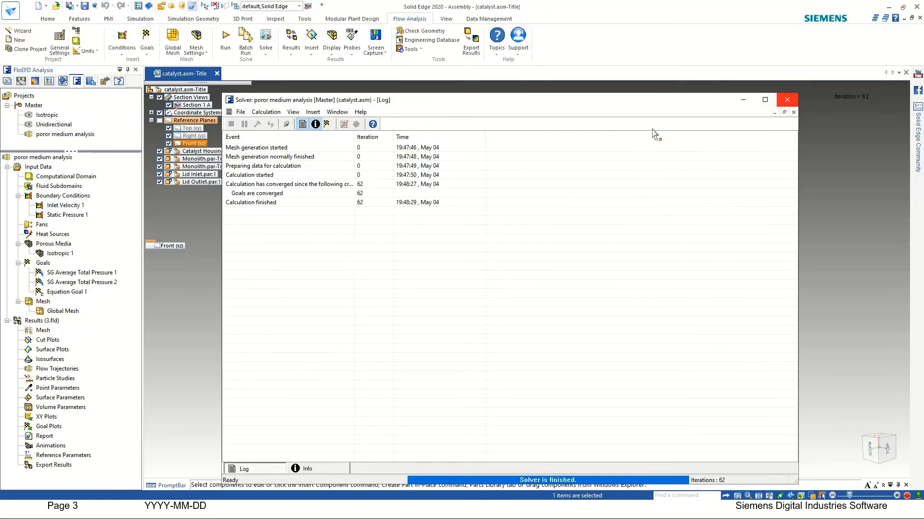
{"action": "left_click", "coordinate": [786, 100]}
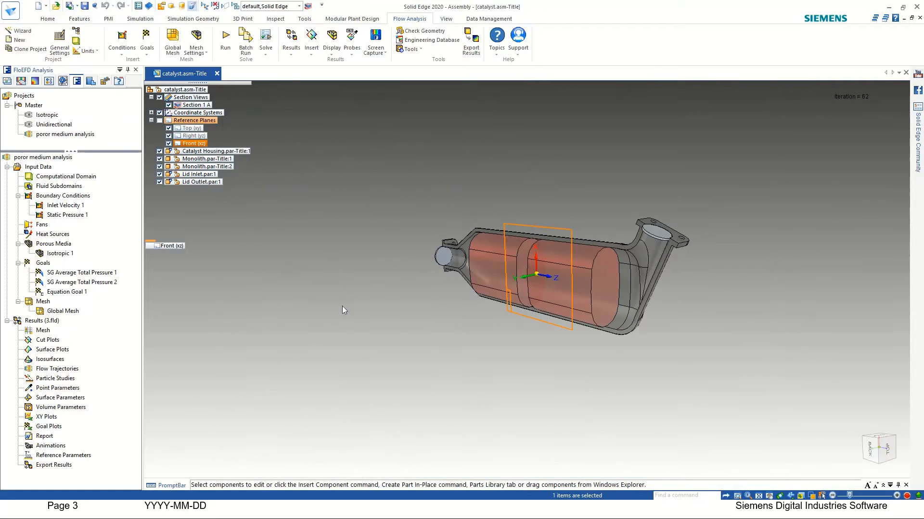
- Create a cut plot on the XZ plane at 0 m offset with velocity contours and velocity vectors
{"action": "right_click", "coordinate": [38, 342]}
{"action": "left_click", "coordinate": [50, 350]}
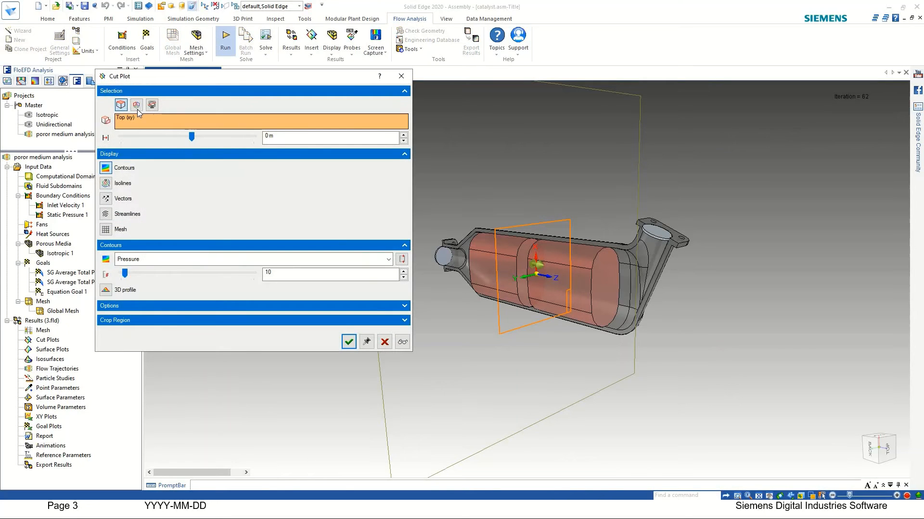
{"action": "left_click", "coordinate": [136, 104]}
{"action": "left_click", "coordinate": [117, 135]}
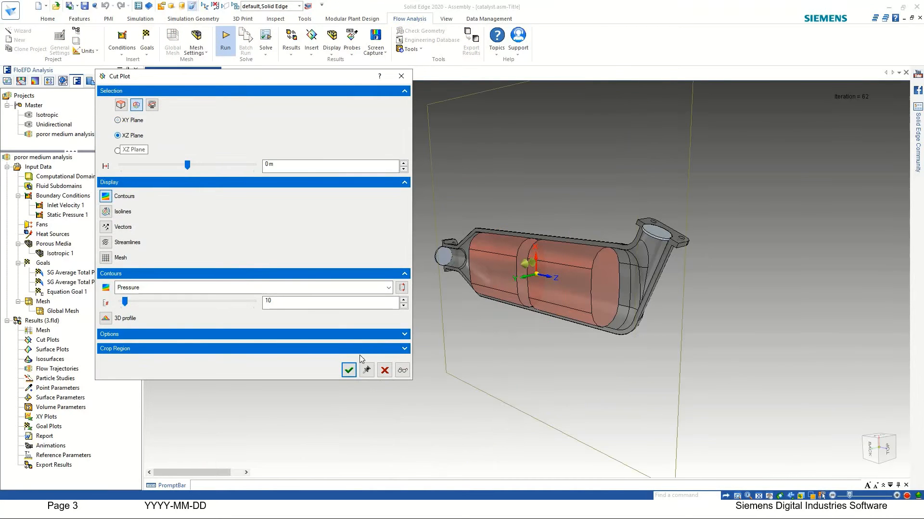
{"action": "left_click", "coordinate": [187, 288]}
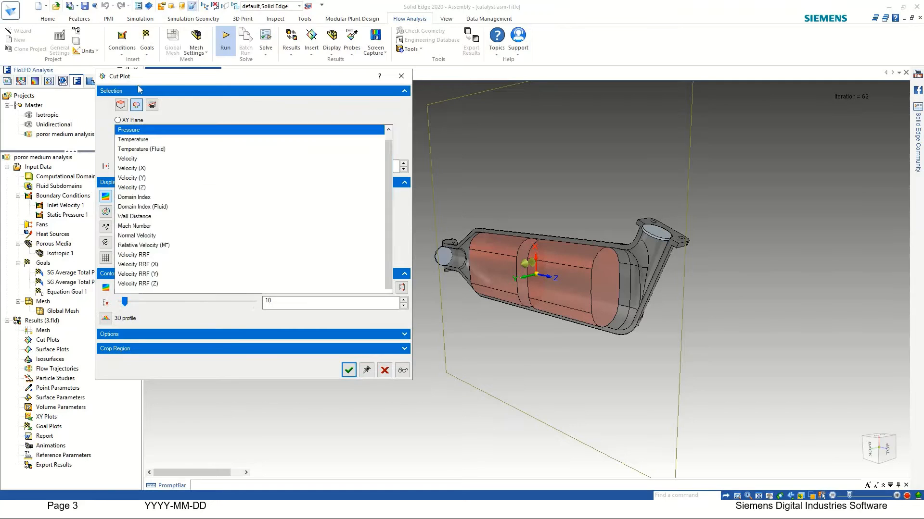
{"action": "left_click", "coordinate": [128, 34]}
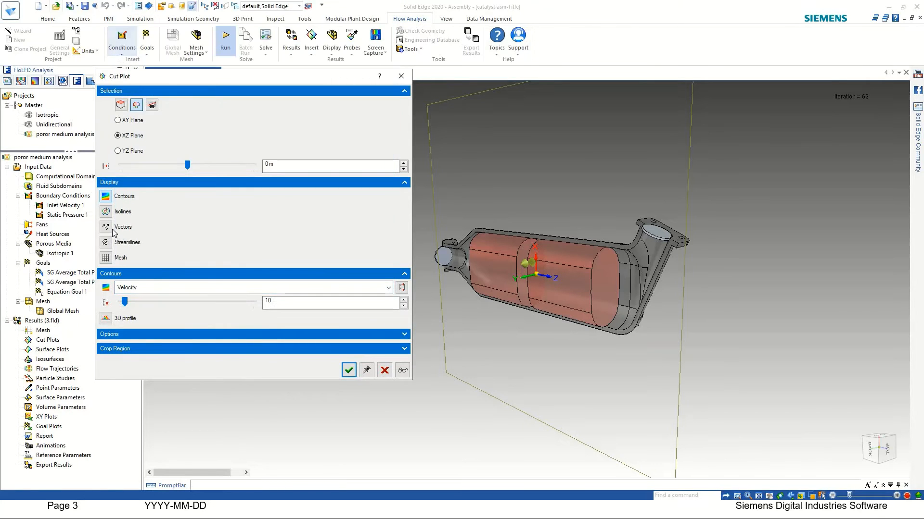
{"action": "left_click", "coordinate": [106, 227]}
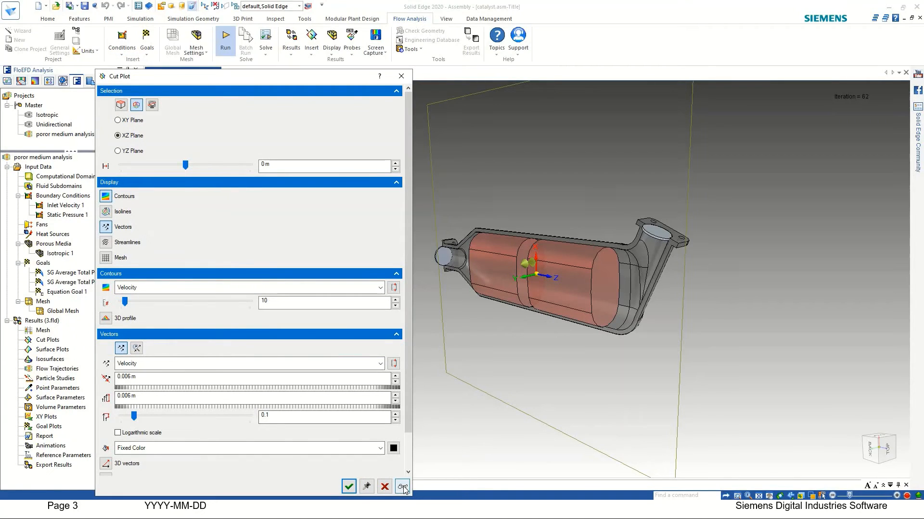
{"action": "left_click", "coordinate": [403, 488]}
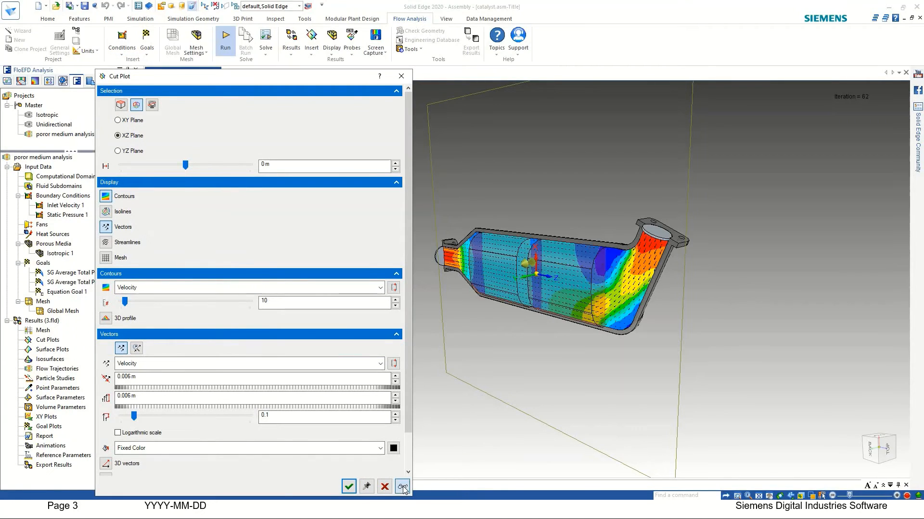
{"action": "left_click", "coordinate": [346, 488]}
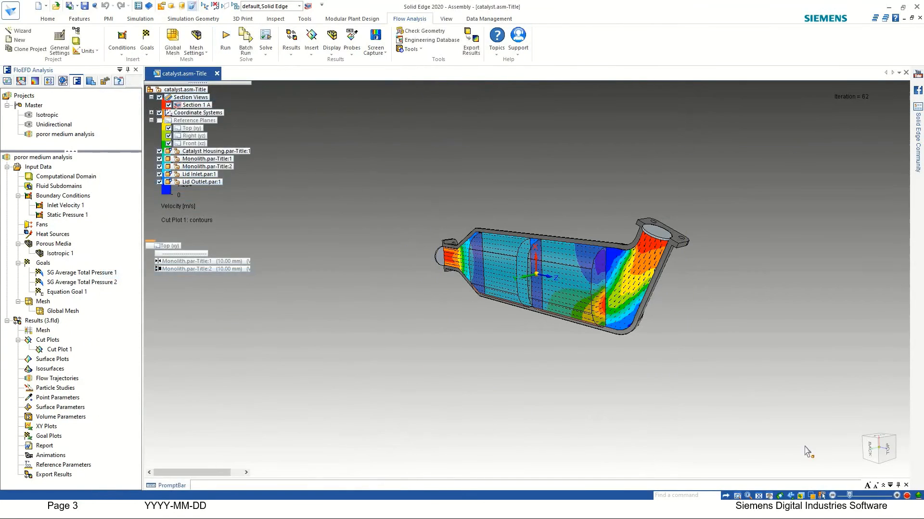
- Examine the cut plot's velocity contours and vectors where the flow enters the monolith beside the angled pipe
{"action": "mouse_move", "coordinate": [875, 460]}
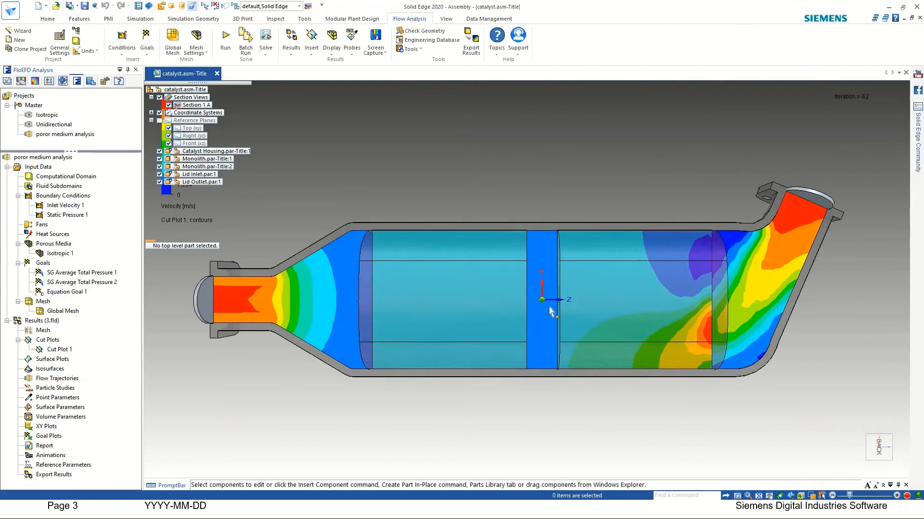
{"action": "middle_click_drag", "start_coordinate": [484, 387], "coordinate": [460, 387]}
{"action": "scroll", "coordinate": [684, 371], "scroll_direction": "up", "scroll_amount": 5}
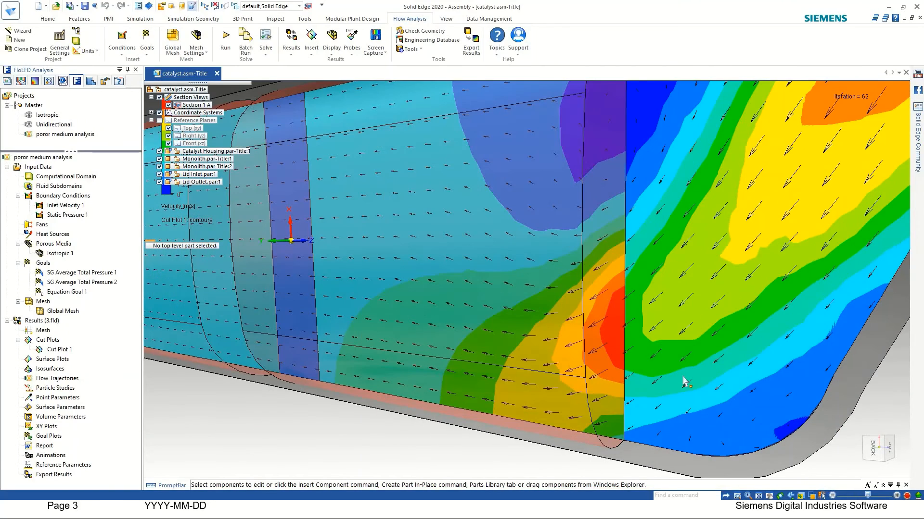
- Examine the cut plot's velocity distribution along the whole catalyst, from the angled inlet pipe through both monoliths to the outlet
{"action": "scroll", "coordinate": [712, 269], "scroll_direction": "down", "scroll_amount": 3}
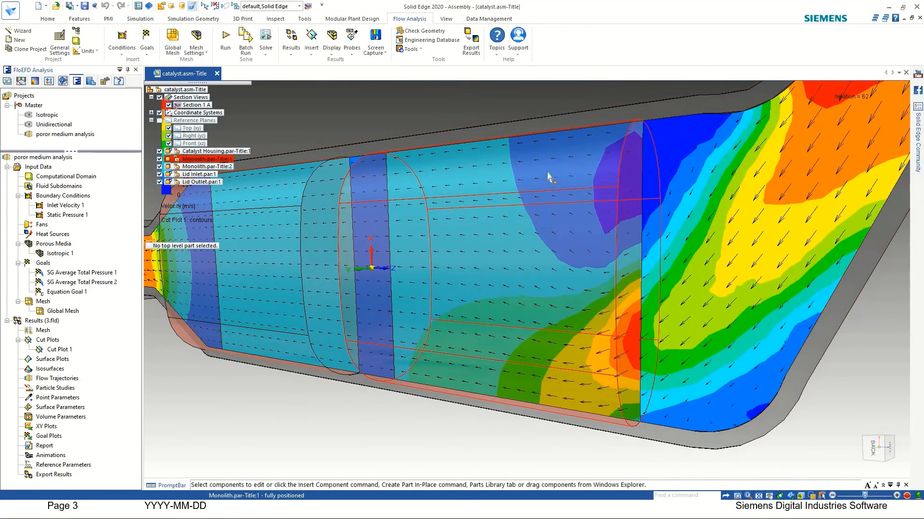
{"action": "scroll", "coordinate": [692, 206], "scroll_direction": "down", "scroll_amount": 3}
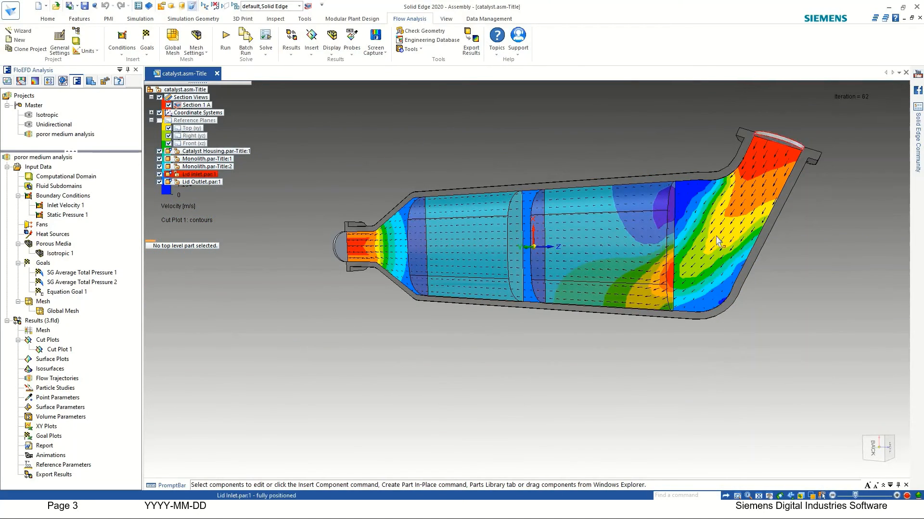
{"action": "scroll", "coordinate": [717, 232], "scroll_direction": "up", "scroll_amount": 2}
{"action": "scroll", "coordinate": [717, 232], "scroll_direction": "up", "scroll_amount": 3}
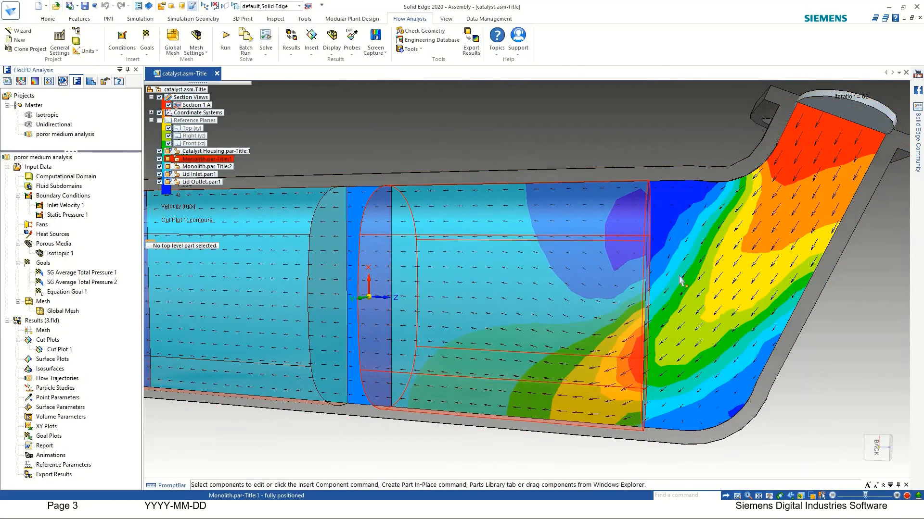
{"action": "scroll", "coordinate": [663, 270], "scroll_direction": "up", "scroll_amount": 2}
{"action": "scroll", "coordinate": [682, 313], "scroll_direction": "down", "scroll_amount": 5}
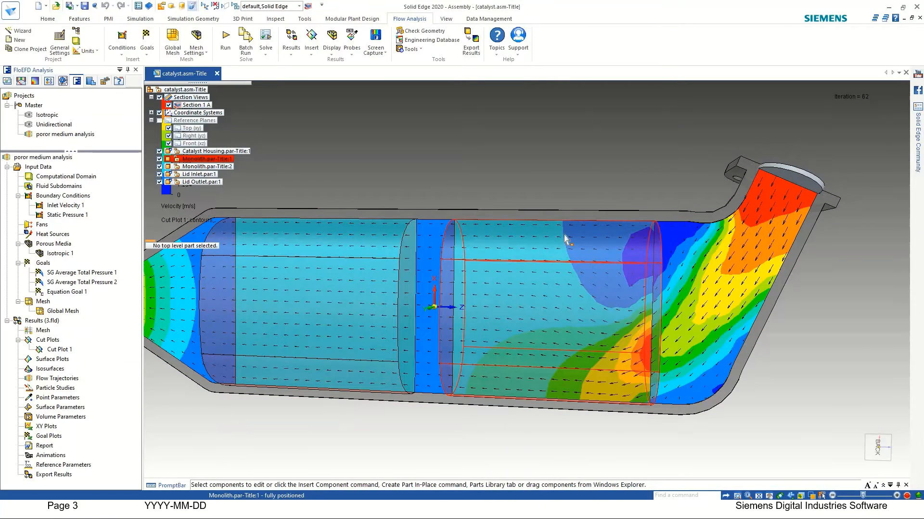
{"action": "scroll", "coordinate": [563, 247], "scroll_direction": "down", "scroll_amount": 1}
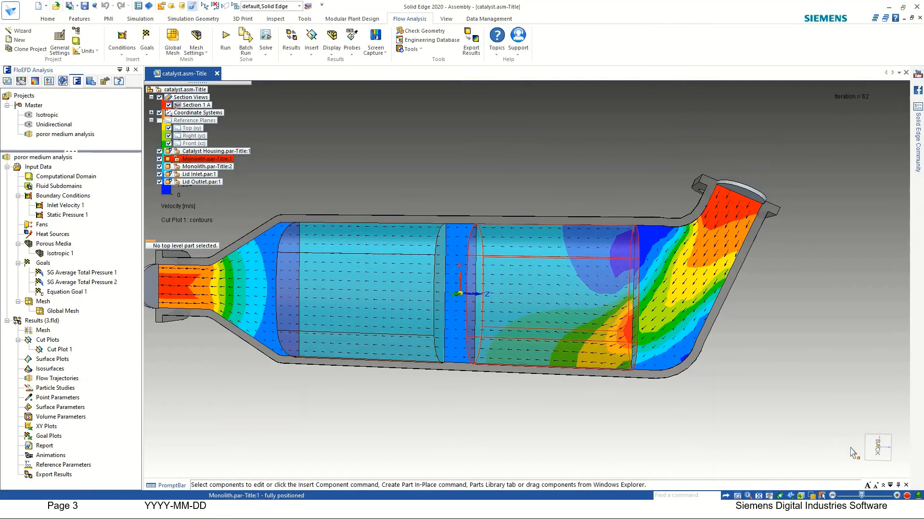
{"action": "left_click", "coordinate": [878, 449]}
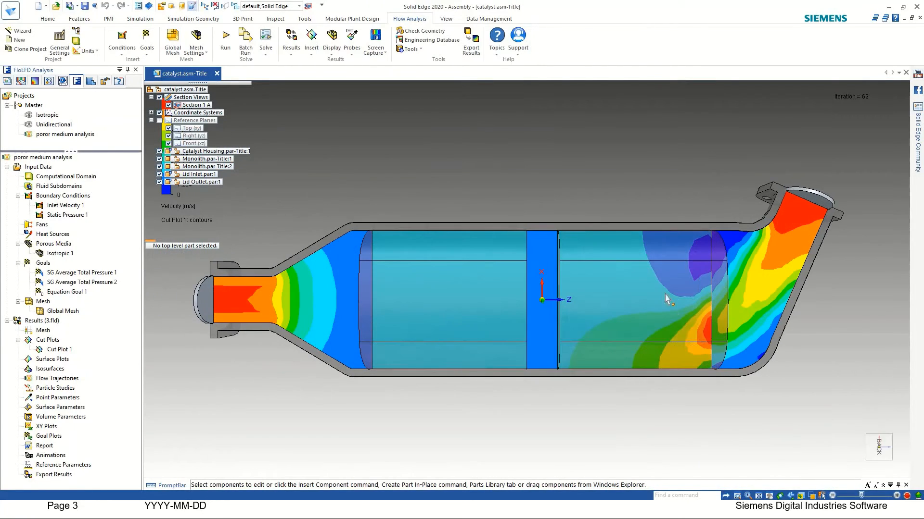
{"action": "left_click", "coordinate": [612, 410]}
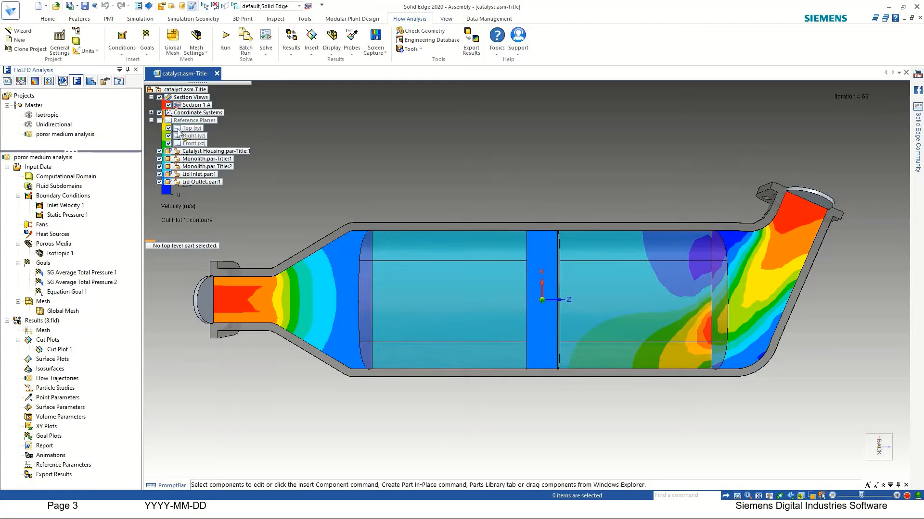
- Activate the Unidirectional project and load its results
{"action": "double_click", "coordinate": [43, 126]}
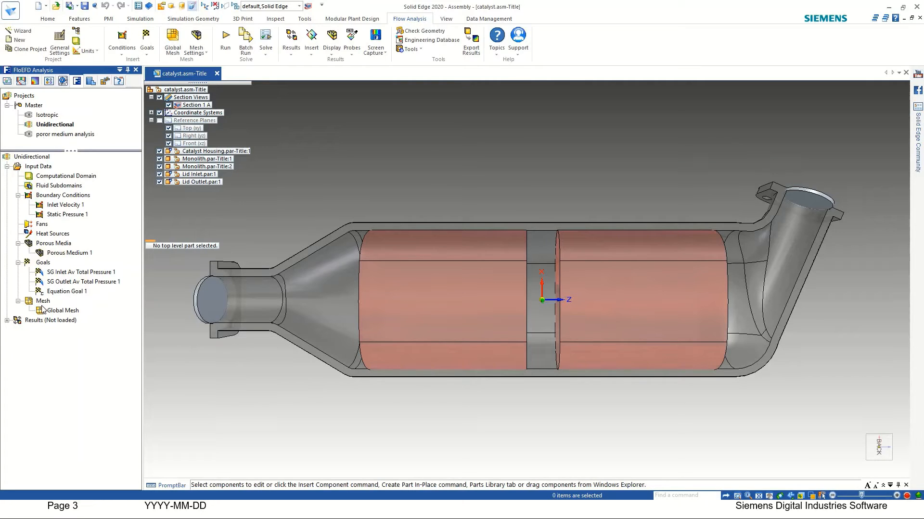
{"action": "right_click", "coordinate": [27, 323]}
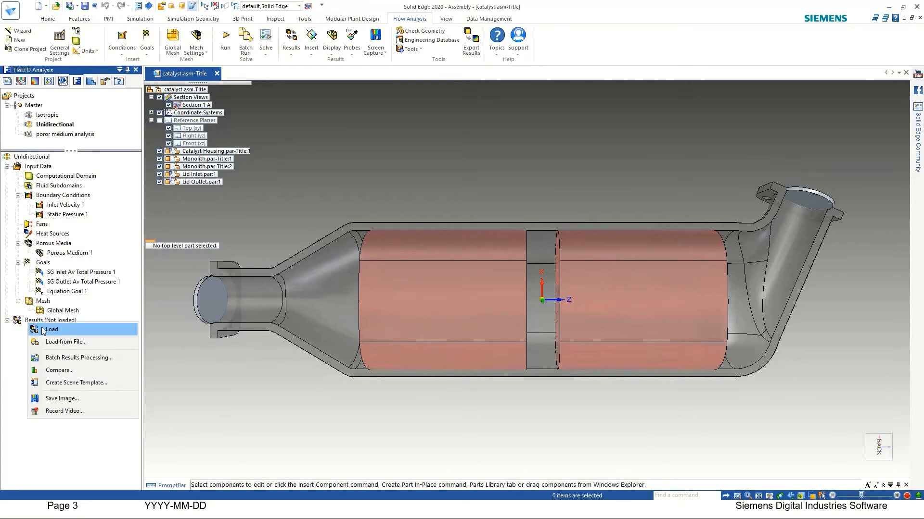
{"action": "left_click", "coordinate": [46, 331]}
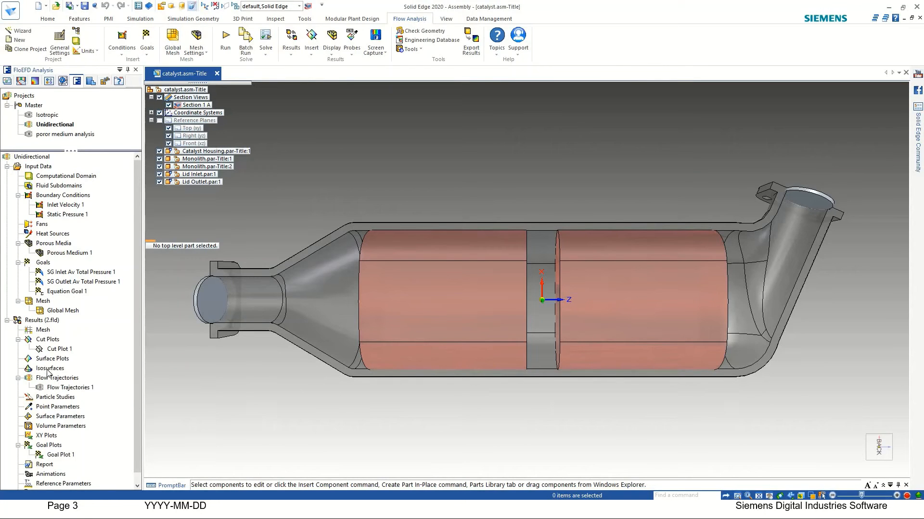
- Show Flow Trajectories 1 of the Unidirectional project and inspect the flow paths through both monoliths
{"action": "scroll", "coordinate": [48, 373], "scroll_direction": "down", "scroll_amount": 1}
{"action": "left_click", "coordinate": [55, 378]}
{"action": "right_click", "coordinate": [55, 375]}
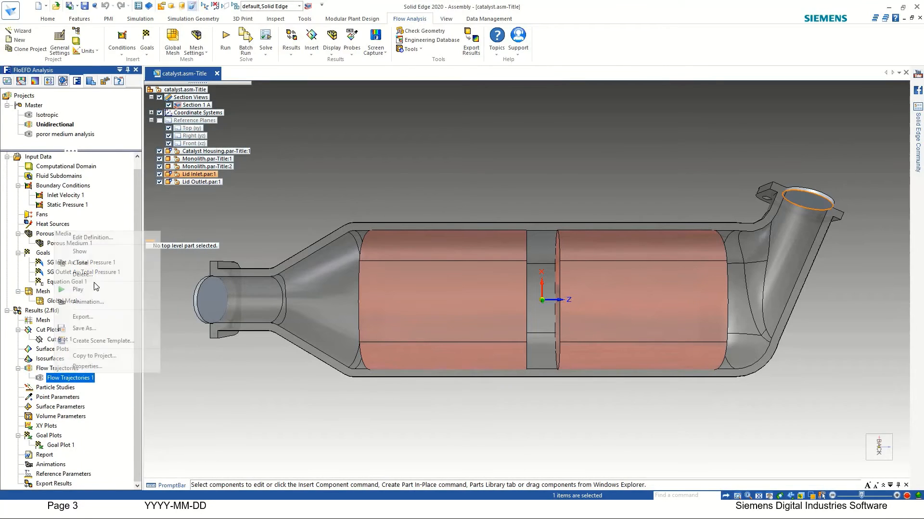
{"action": "left_click", "coordinate": [94, 251]}
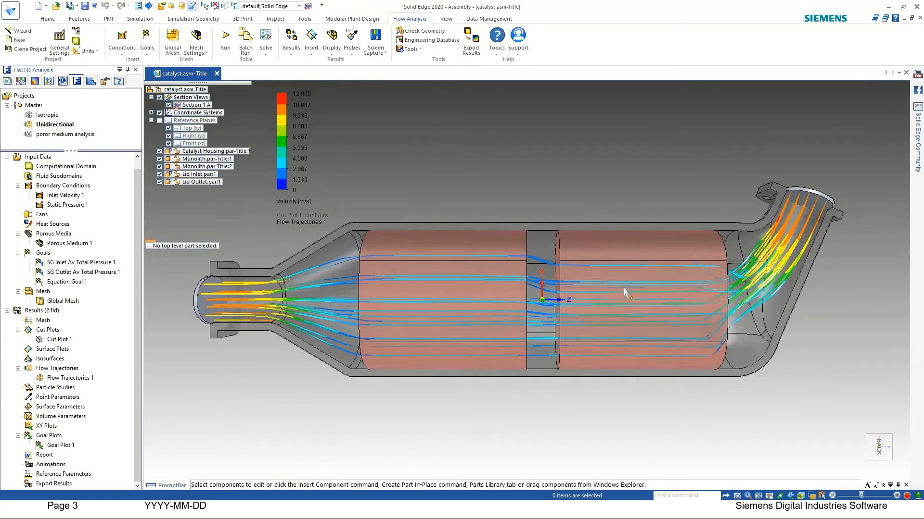
{"action": "scroll", "coordinate": [626, 292], "scroll_direction": "up", "scroll_amount": 3}
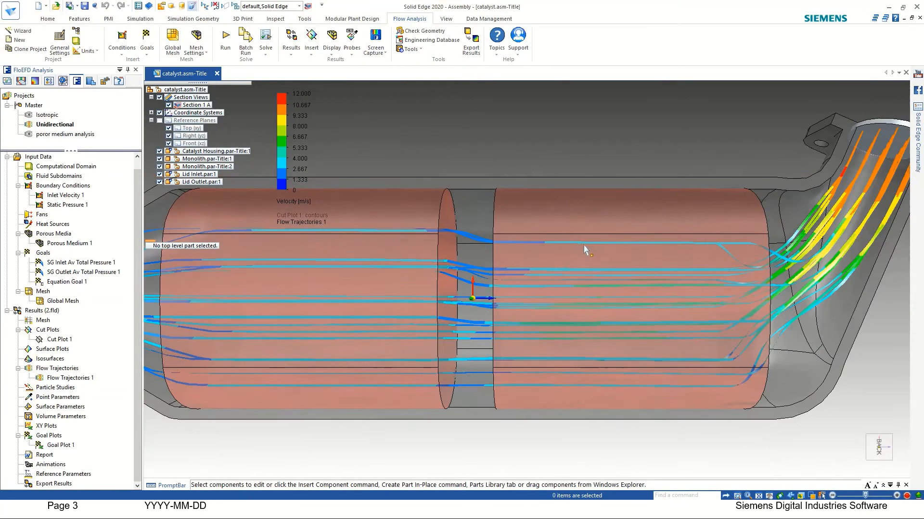
{"action": "scroll", "coordinate": [510, 247], "scroll_direction": "up", "scroll_amount": 2}
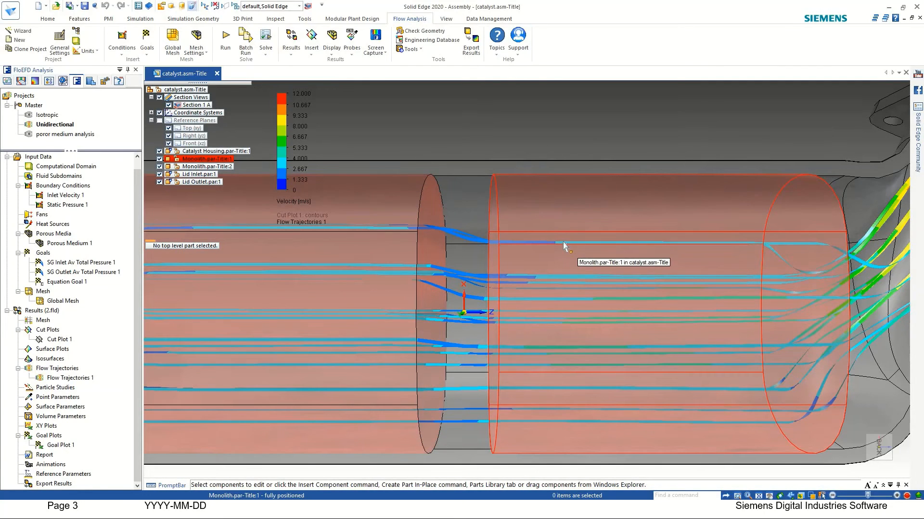
{"action": "scroll", "coordinate": [463, 268], "scroll_direction": "down", "scroll_amount": 3}
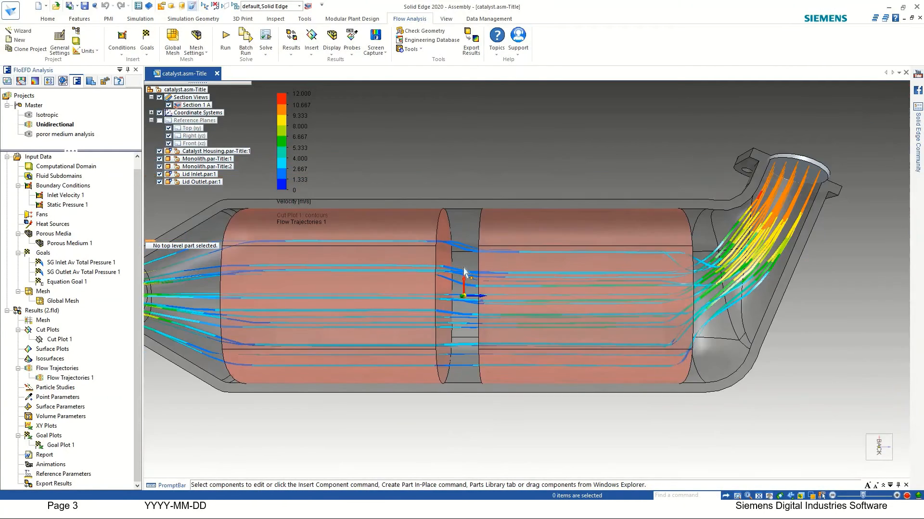
{"action": "scroll", "coordinate": [465, 264], "scroll_direction": "down", "scroll_amount": 2}
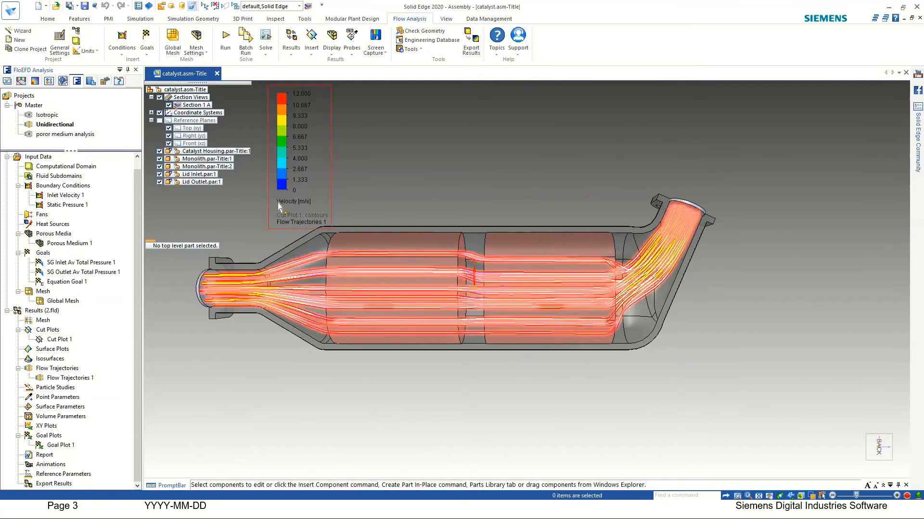
- Activate the Isotropic project and load its results
{"action": "double_click", "coordinate": [44, 115]}
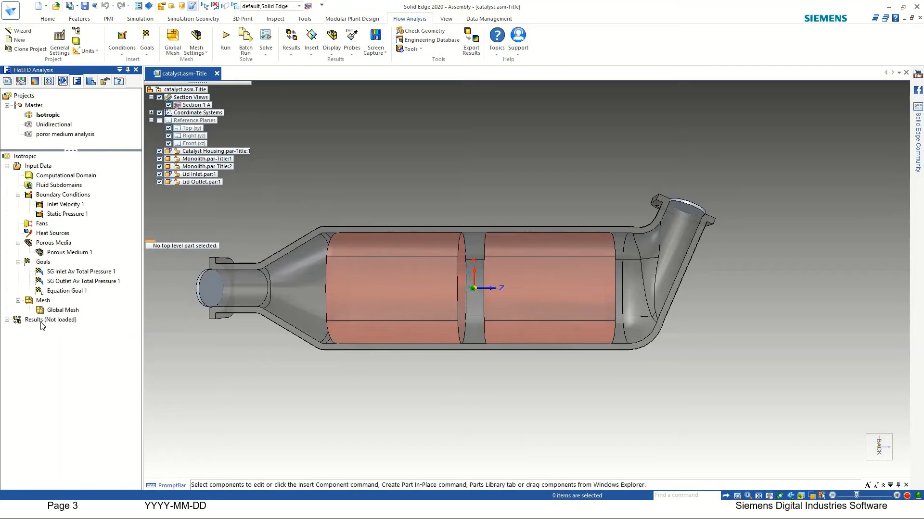
{"action": "right_click", "coordinate": [41, 321]}
{"action": "left_click", "coordinate": [54, 330]}
- Display Flow Trajectories 1 of the Isotropic project with its existing definition and inspect the flow paths through both monoliths
{"action": "left_click", "coordinate": [53, 387]}
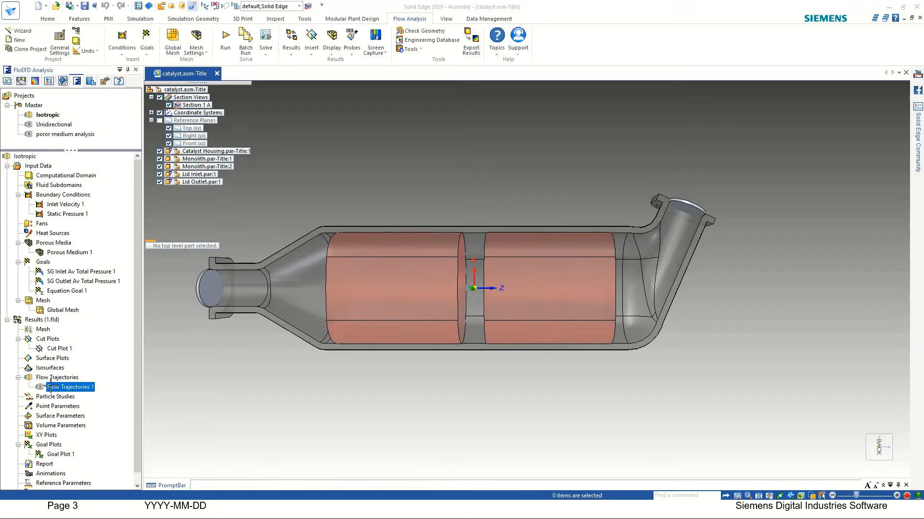
{"action": "double_click", "coordinate": [53, 387]}
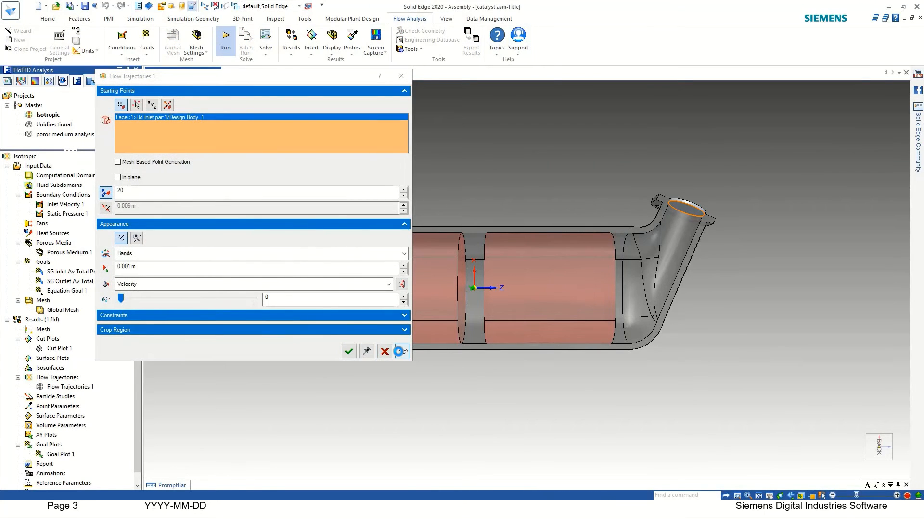
{"action": "left_click", "coordinate": [399, 351]}
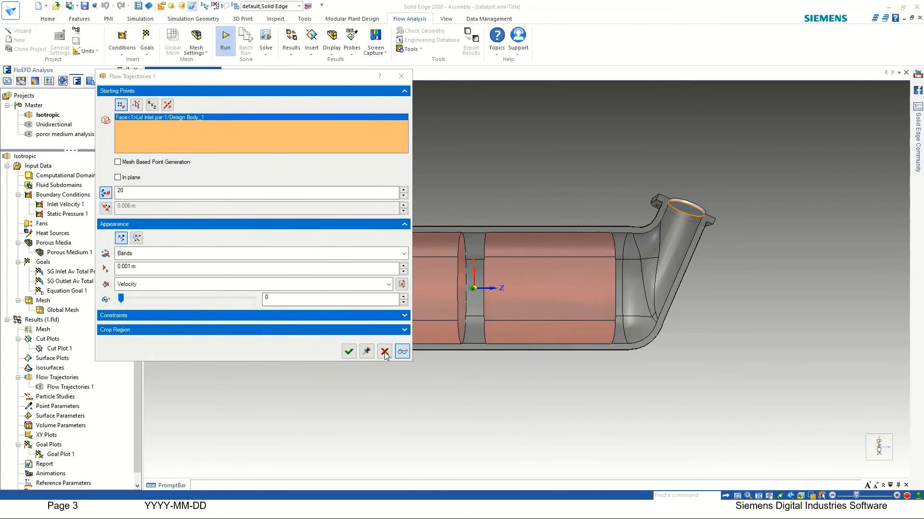
{"action": "left_click", "coordinate": [349, 352]}
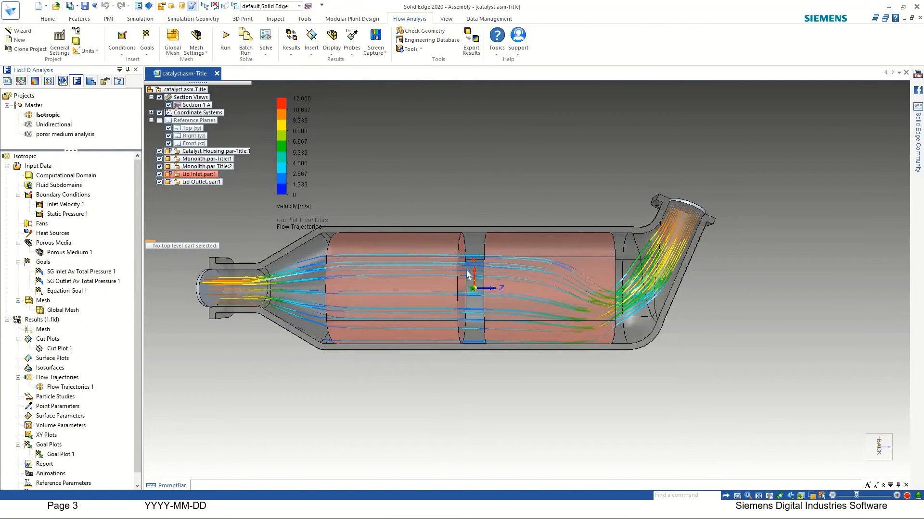
{"action": "scroll", "coordinate": [501, 262], "scroll_direction": "up", "scroll_amount": 5}
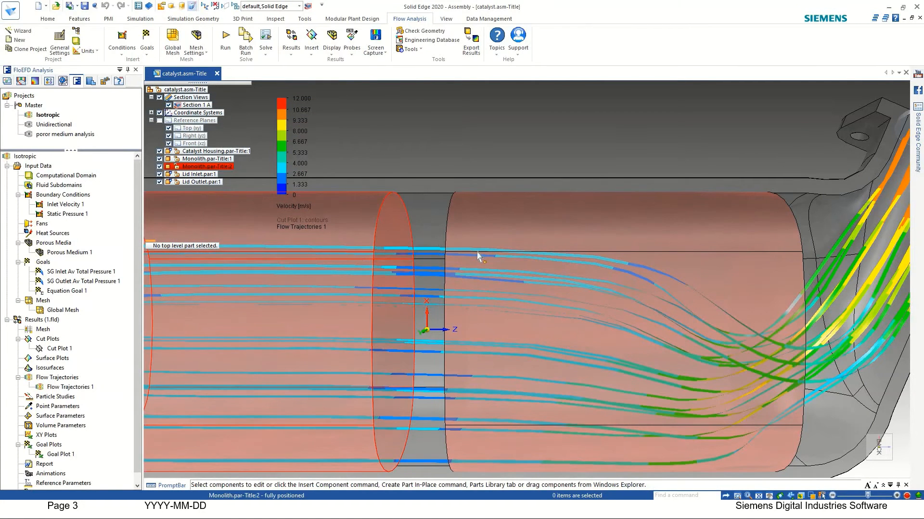
{"action": "scroll", "coordinate": [477, 262], "scroll_direction": "down", "scroll_amount": 5}
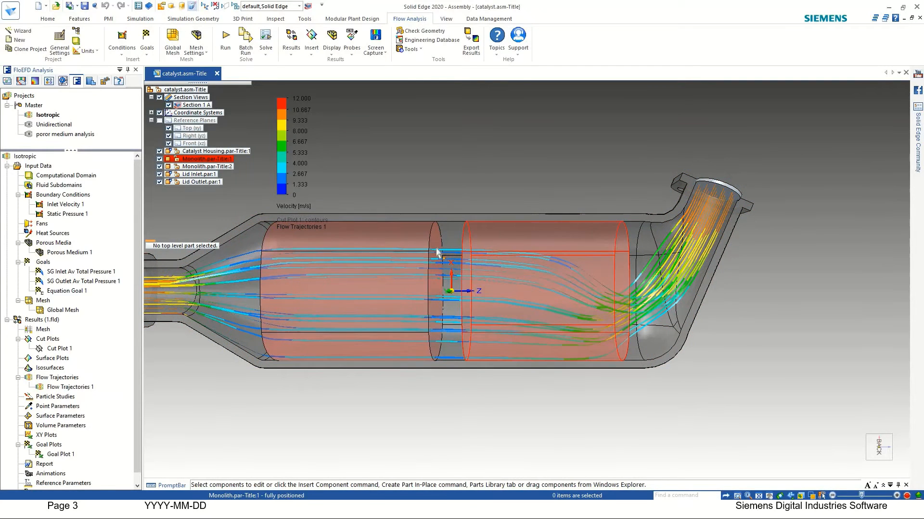
{"action": "scroll", "coordinate": [512, 278], "scroll_direction": "down", "scroll_amount": 1}
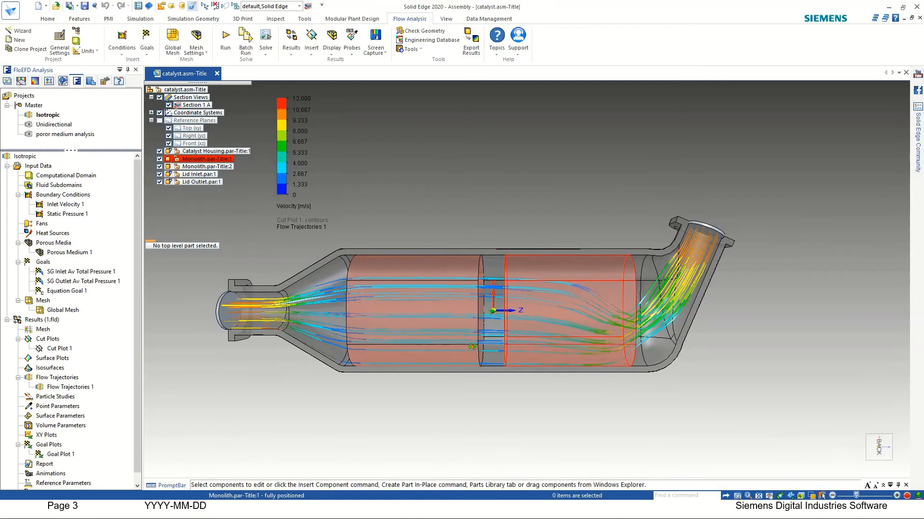
{"action": "middle_click_drag", "start_coordinate": [503, 344], "coordinate": [405, 318]}
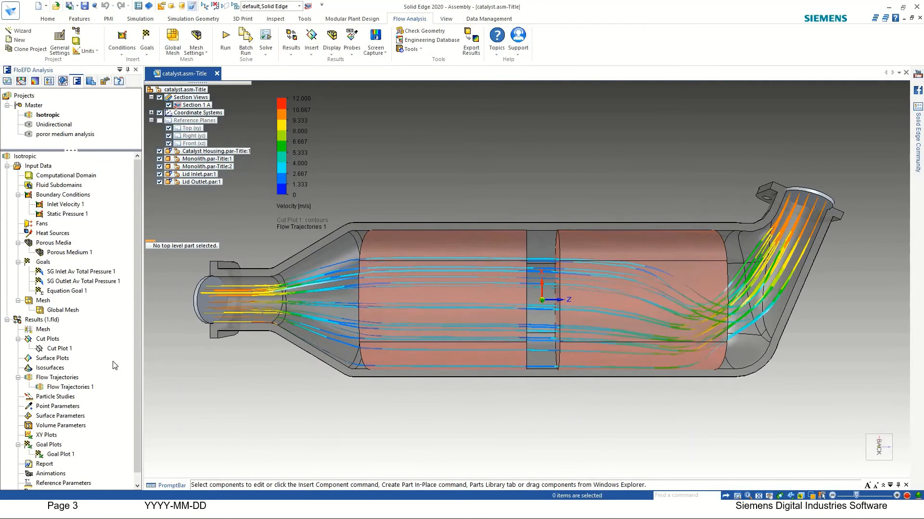
- Hide the Isotropic project's flow trajectories and show its Cut Plot 1 instead
{"action": "right_click", "coordinate": [57, 387]}
{"action": "left_click", "coordinate": [80, 251]}
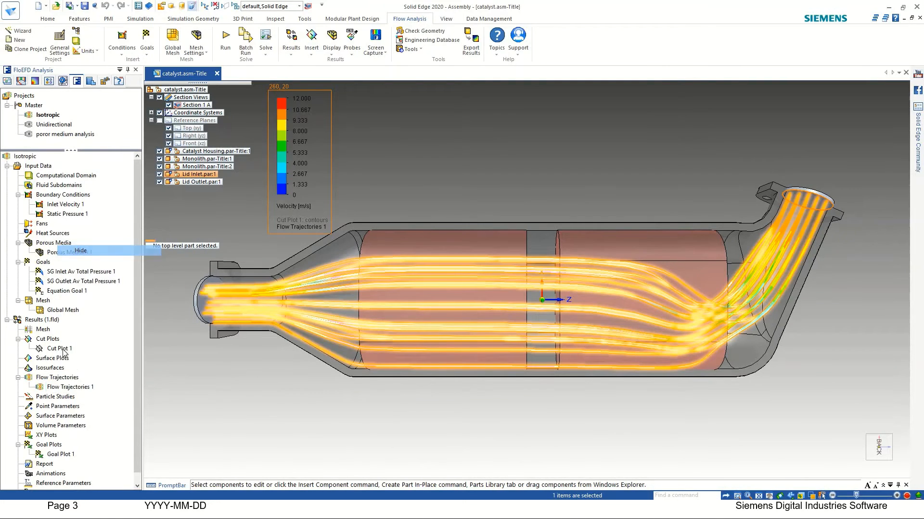
{"action": "right_click", "coordinate": [59, 349]}
{"action": "left_click", "coordinate": [81, 370]}
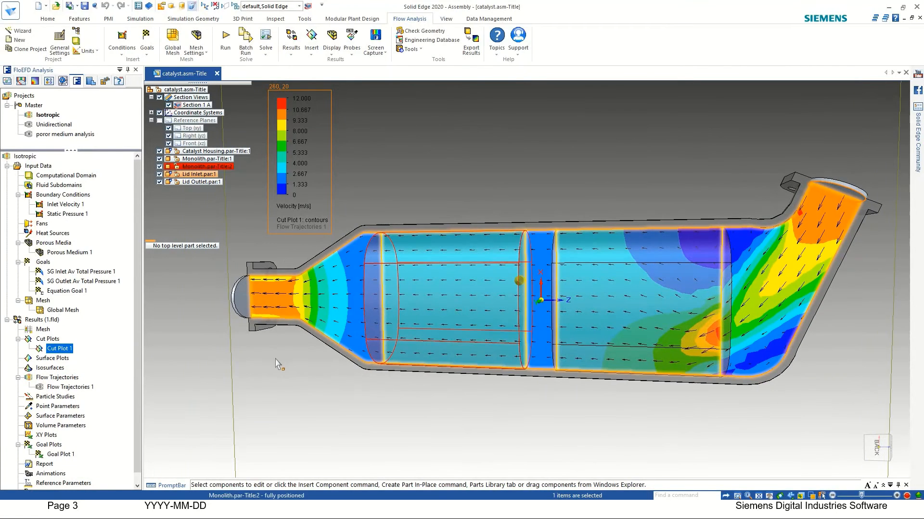
{"action": "scroll", "coordinate": [283, 356], "scroll_direction": "down", "scroll_amount": 2}
{"action": "left_click", "coordinate": [364, 371]}
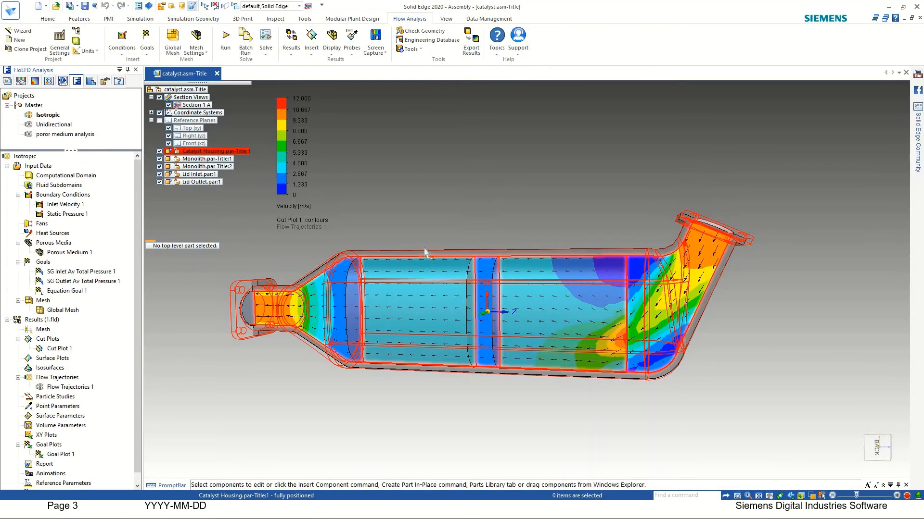
- Compare Cut Plot 1 between the Isotropic and Unidirectional projects
{"action": "left_click", "coordinate": [292, 54]}
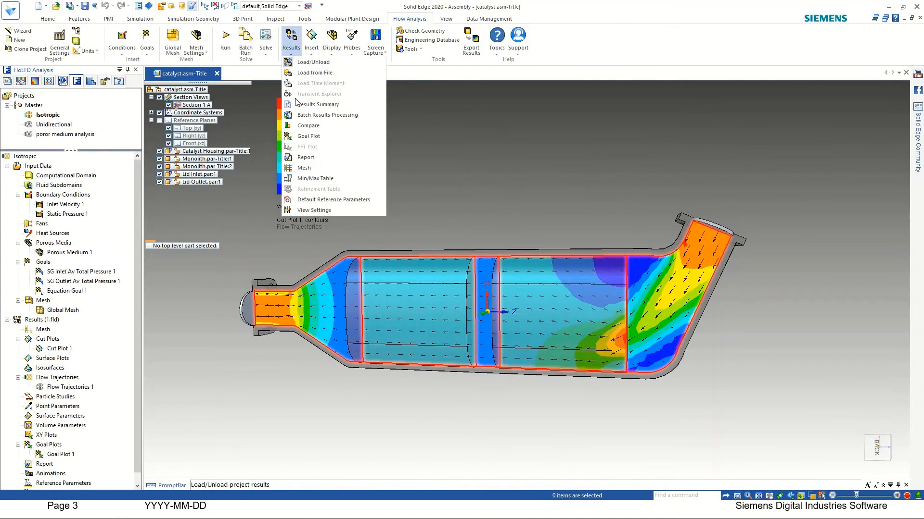
{"action": "left_click", "coordinate": [306, 126]}
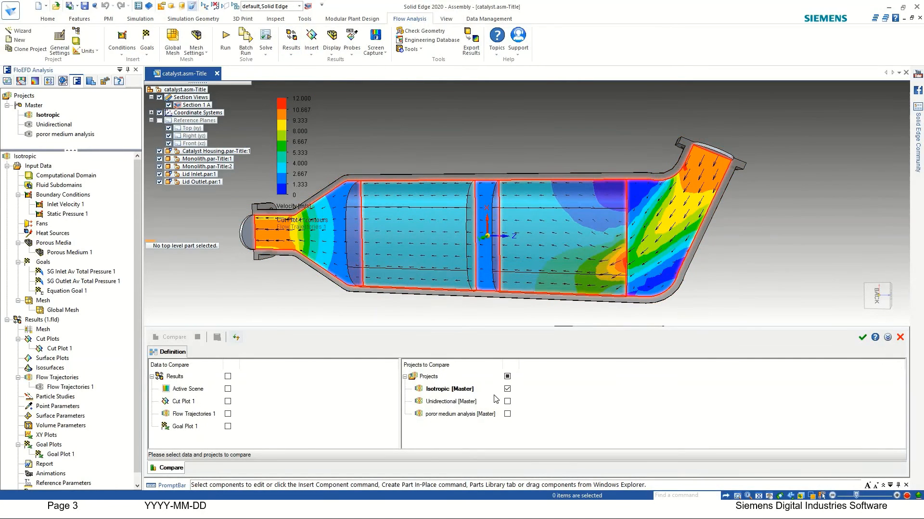
{"action": "left_click", "coordinate": [507, 402]}
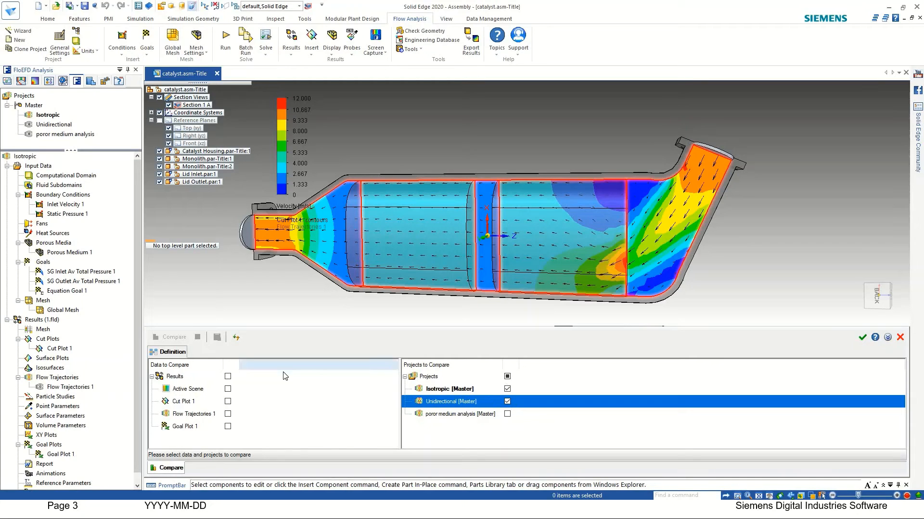
{"action": "left_click", "coordinate": [228, 401]}
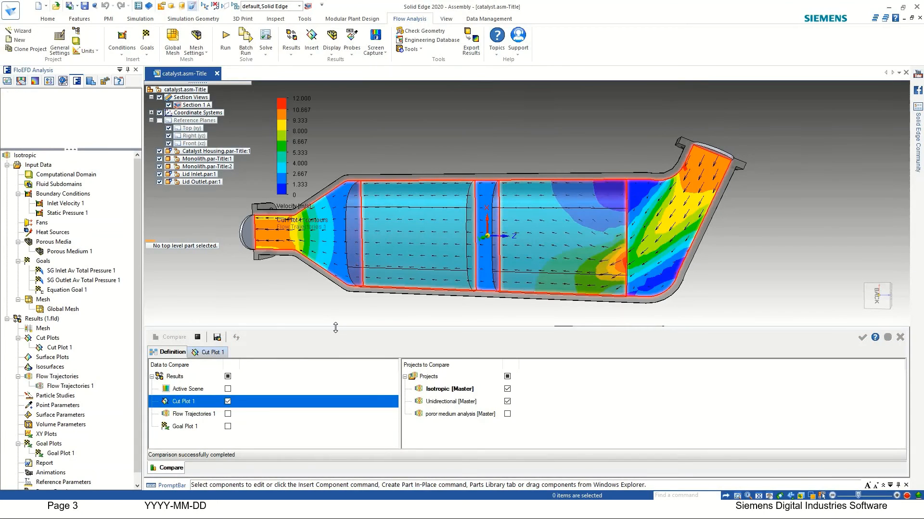
- Display the Cut Plot 1 comparison images side by side, enlarging the comparison area and collapsing the FloEFD Analysis tree to make room
{"action": "left_click_drag", "start_coordinate": [335, 327], "coordinate": [322, 262]}
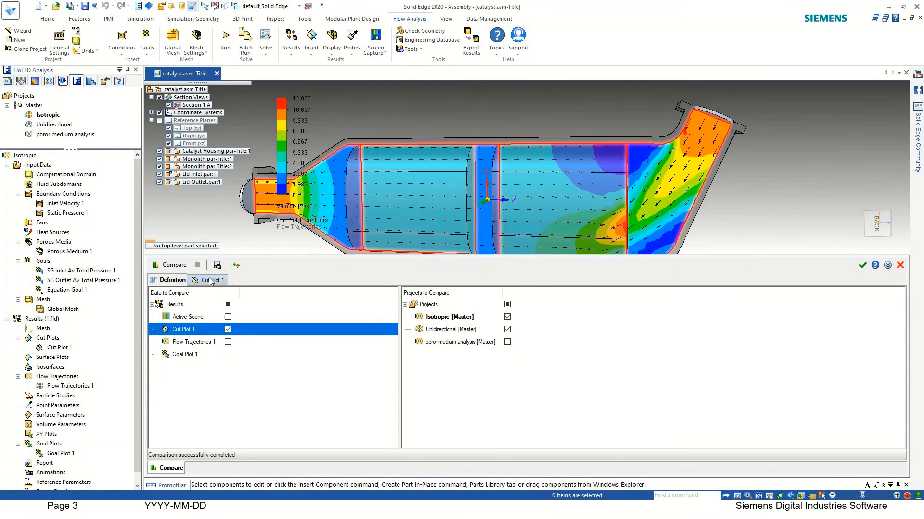
{"action": "left_click", "coordinate": [210, 281]}
{"action": "left_click_drag", "start_coordinate": [344, 138], "coordinate": [265, 81]}
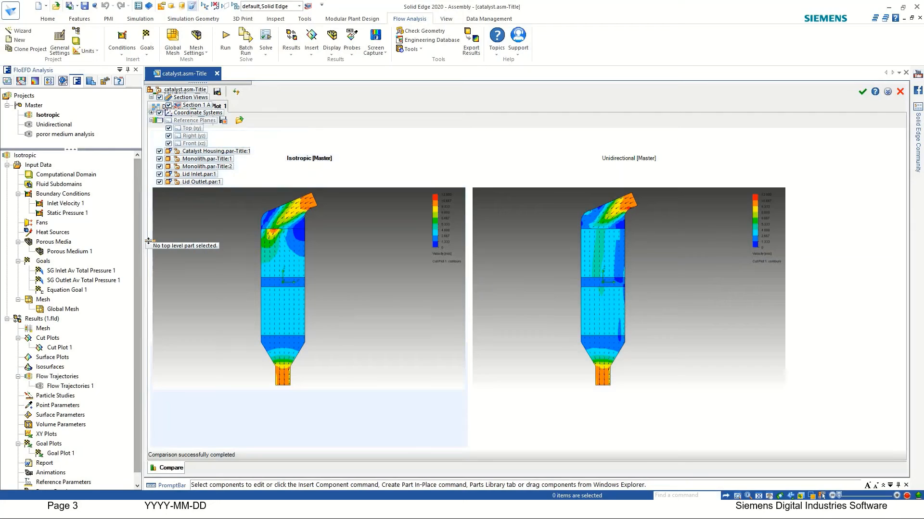
{"action": "left_click", "coordinate": [128, 70]}
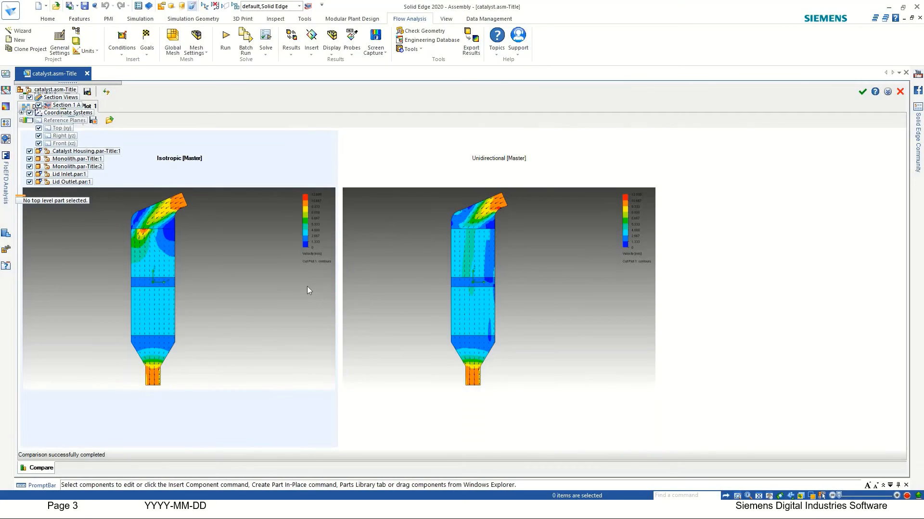
- Close the cut plot comparison and keep the FloEFD Analysis tree permanently open beside the model
{"action": "left_click", "coordinate": [860, 92]}
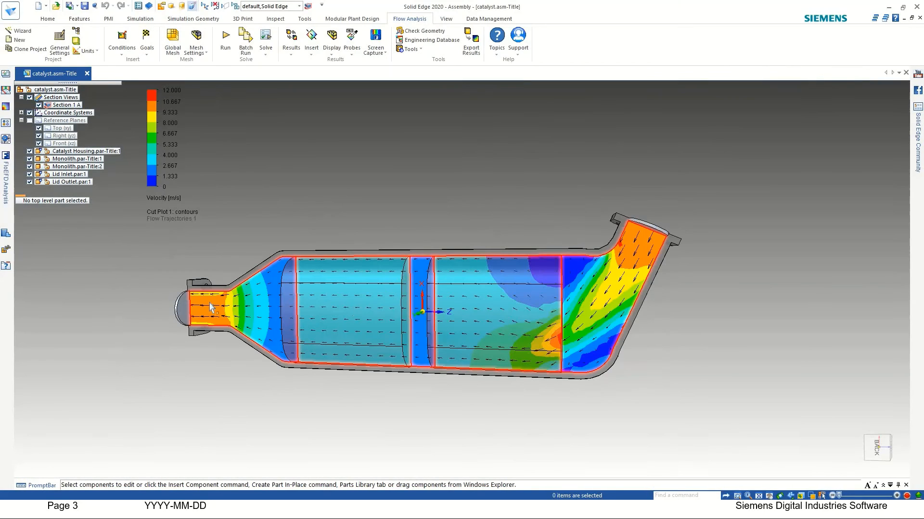
{"action": "left_click", "coordinate": [5, 202]}
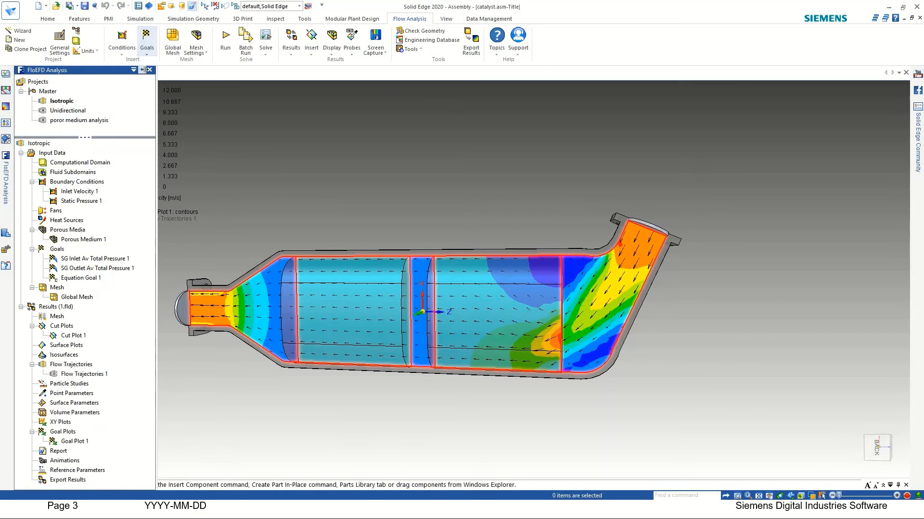
{"action": "left_click", "coordinate": [142, 70]}
{"action": "left_click", "coordinate": [173, 277]}
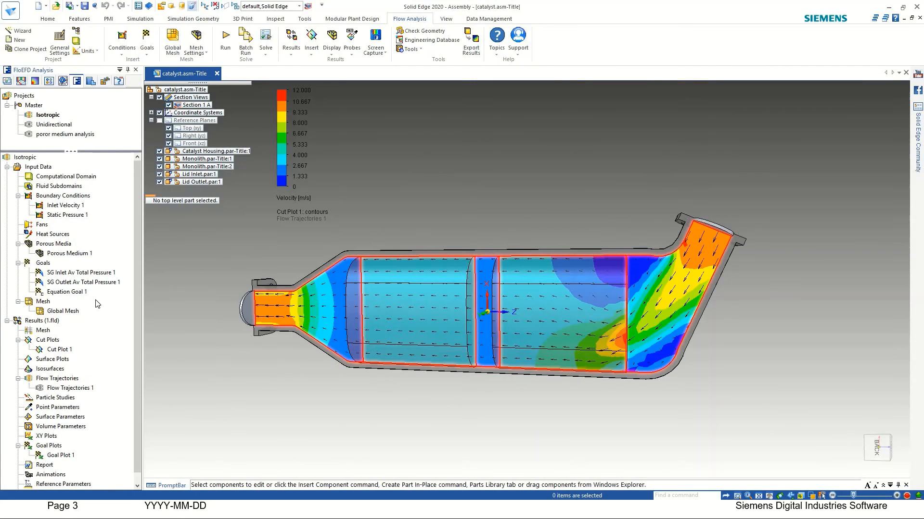
- Show the Isotropic project's Goal Plot 1 in the graphics area and place its chart above the catalyst housing
{"action": "scroll", "coordinate": [63, 407], "scroll_direction": "down", "scroll_amount": 1}
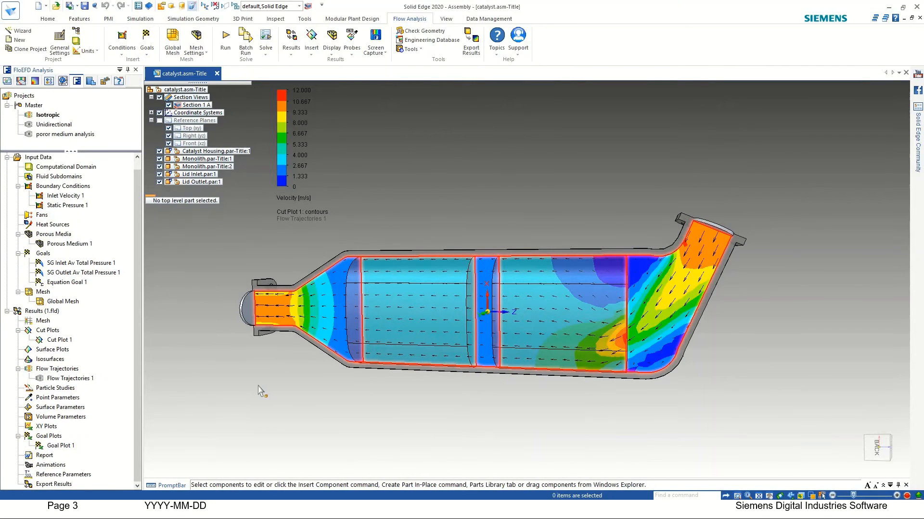
{"action": "right_click", "coordinate": [55, 446]}
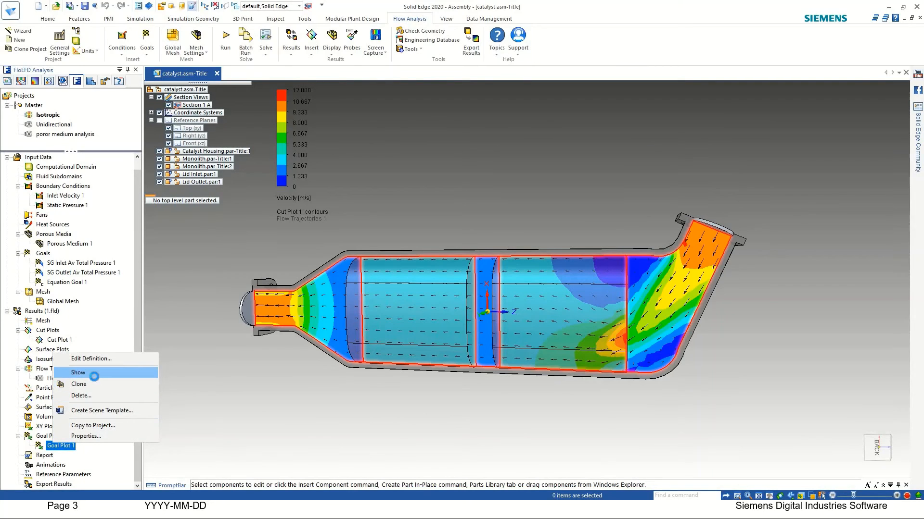
{"action": "left_click", "coordinate": [94, 373]}
{"action": "left_click_drag", "start_coordinate": [218, 257], "coordinate": [513, 154]}
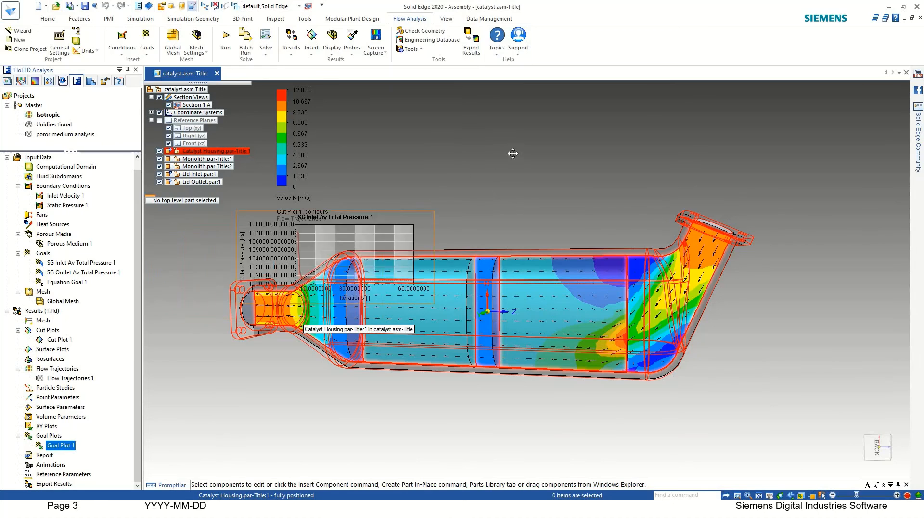
- Open the definition of the Isotropic project's Goal Plot 1, display the summary table for all goals, and close it after reading
{"action": "right_click", "coordinate": [53, 446]}
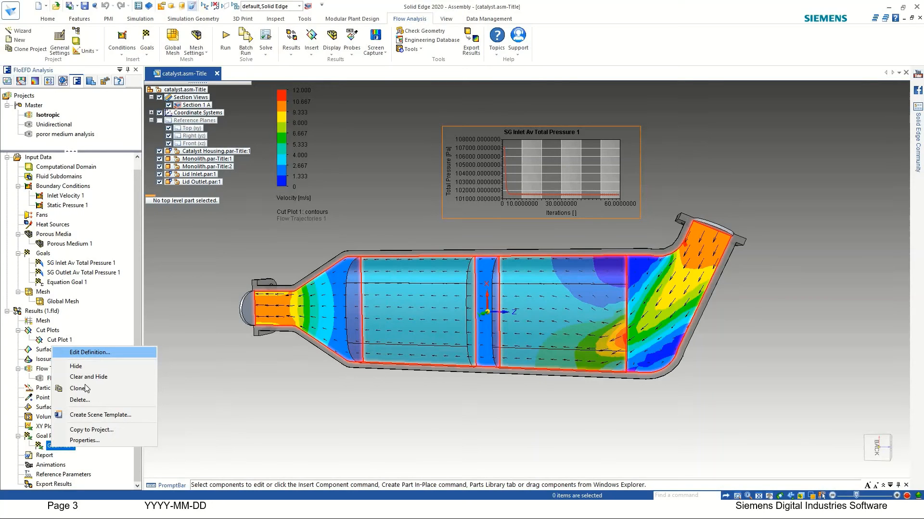
{"action": "left_click", "coordinate": [89, 352]}
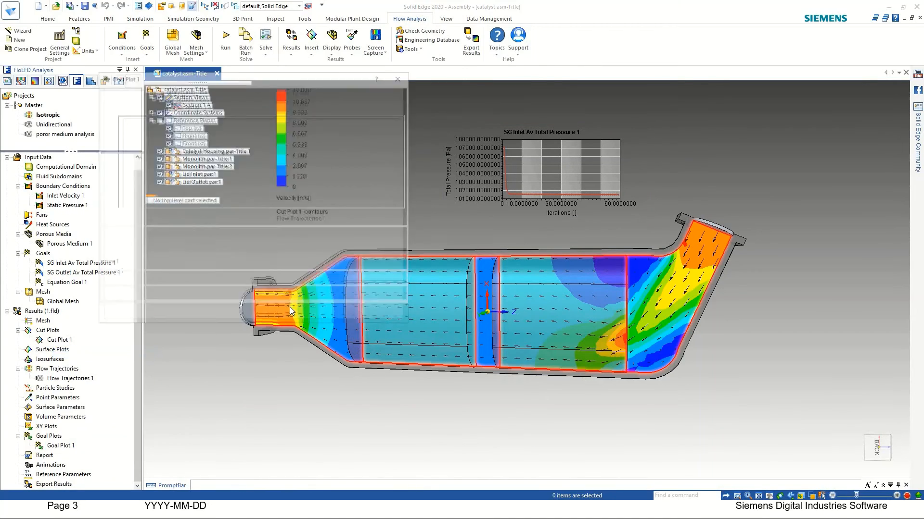
{"action": "left_click", "coordinate": [253, 280]}
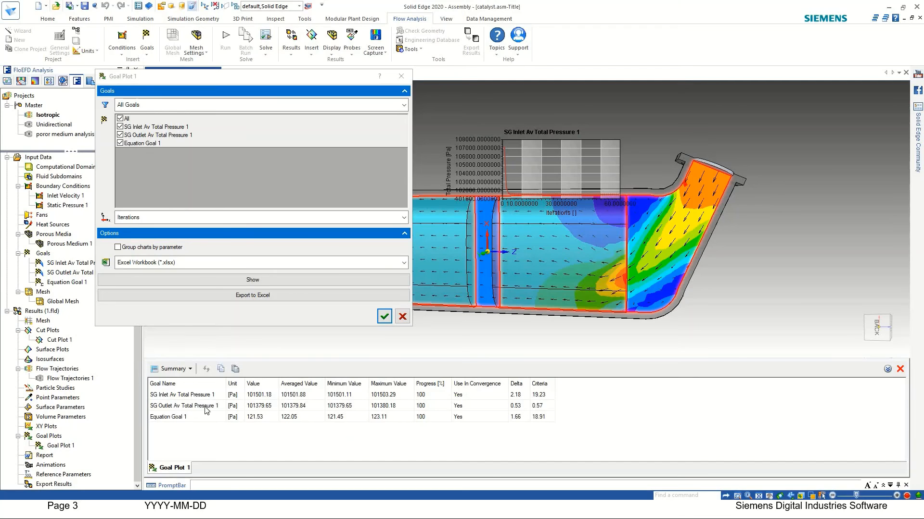
{"action": "left_click", "coordinate": [402, 76]}
- Activate the Unidirectional project and display its Goal Plot 1 summary, checking the Equation Goal 1 value before closing the definition
{"action": "double_click", "coordinate": [50, 126]}
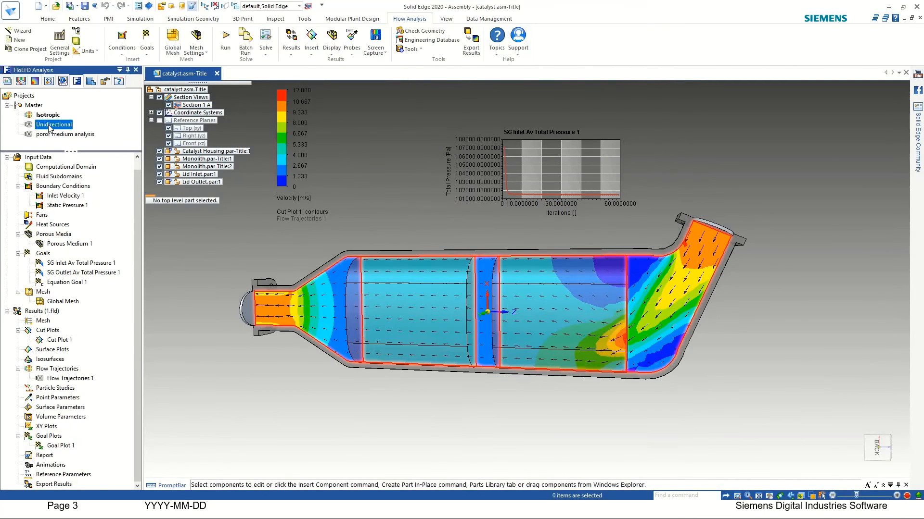
{"action": "scroll", "coordinate": [136, 412], "scroll_direction": "down", "scroll_amount": 1}
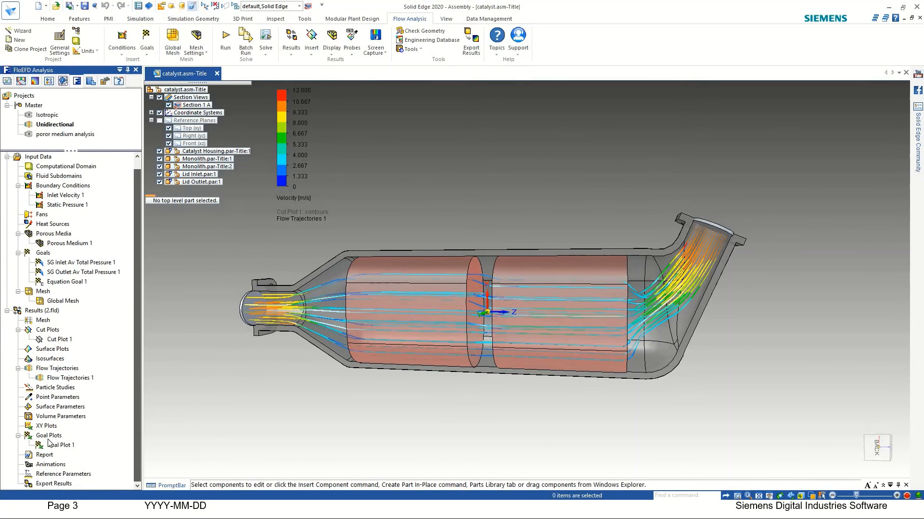
{"action": "left_click", "coordinate": [53, 445]}
{"action": "right_click", "coordinate": [53, 446]}
{"action": "left_click", "coordinate": [85, 361]}
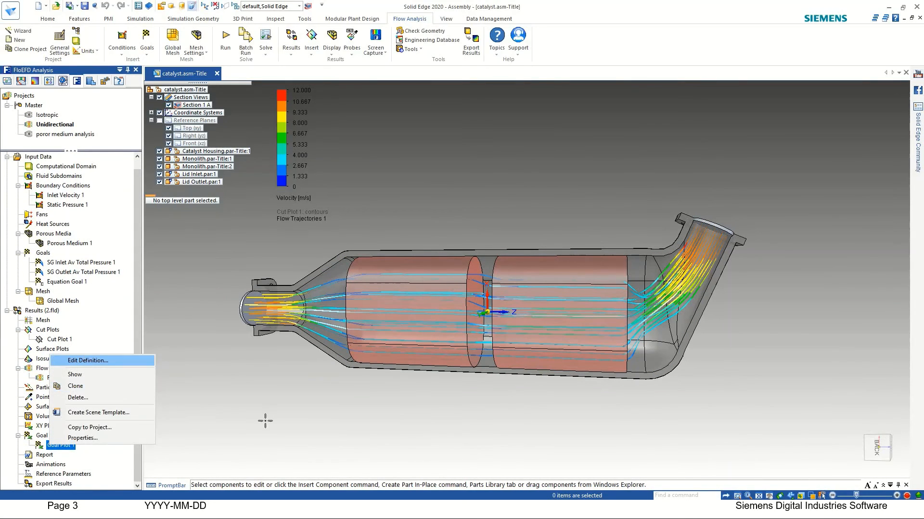
{"action": "left_click", "coordinate": [236, 280]}
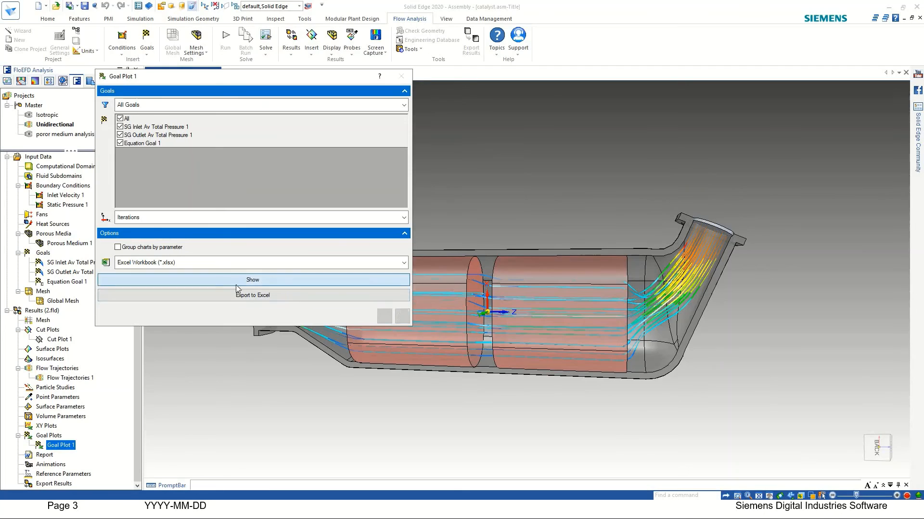
{"action": "left_click", "coordinate": [259, 418]}
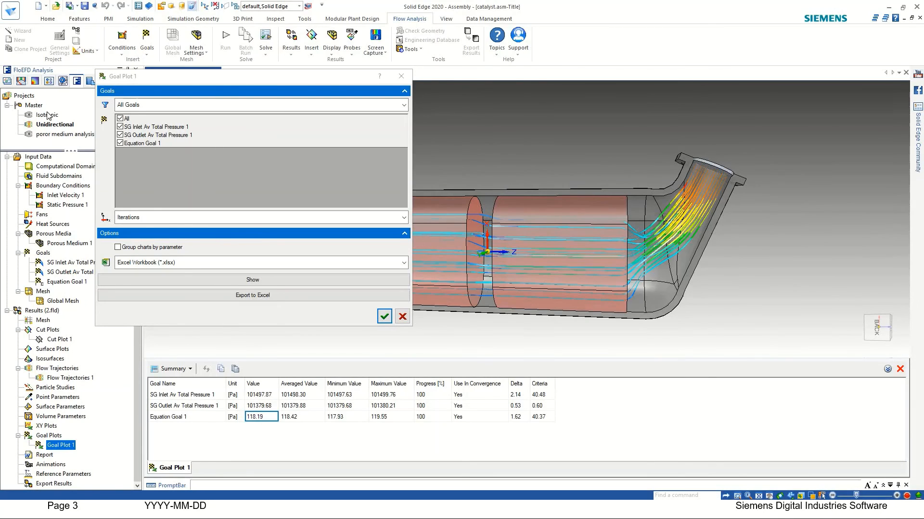
{"action": "left_click", "coordinate": [396, 78]}
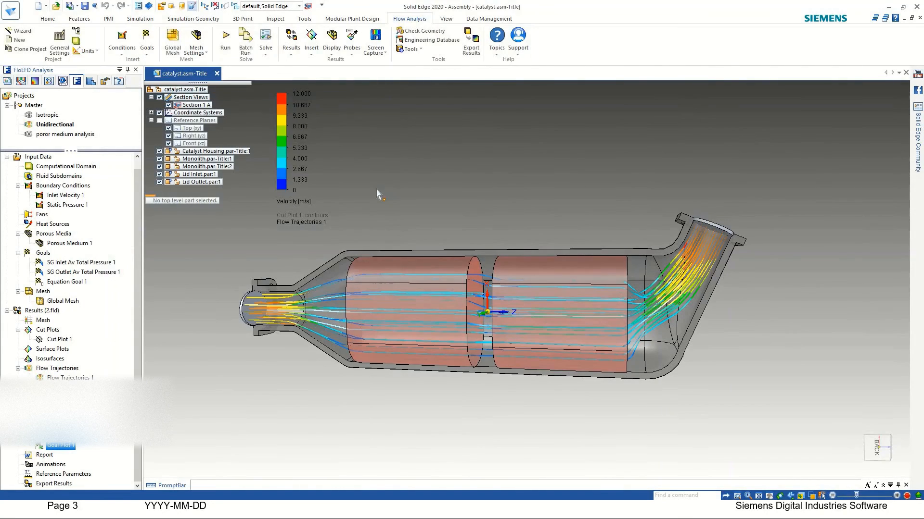
- Inspect the Unidirectional project's Flow Trajectories 1 from an angled view of the monoliths and play the trajectory animation
{"action": "middle_click_drag", "start_coordinate": [338, 251], "coordinate": [399, 243]}
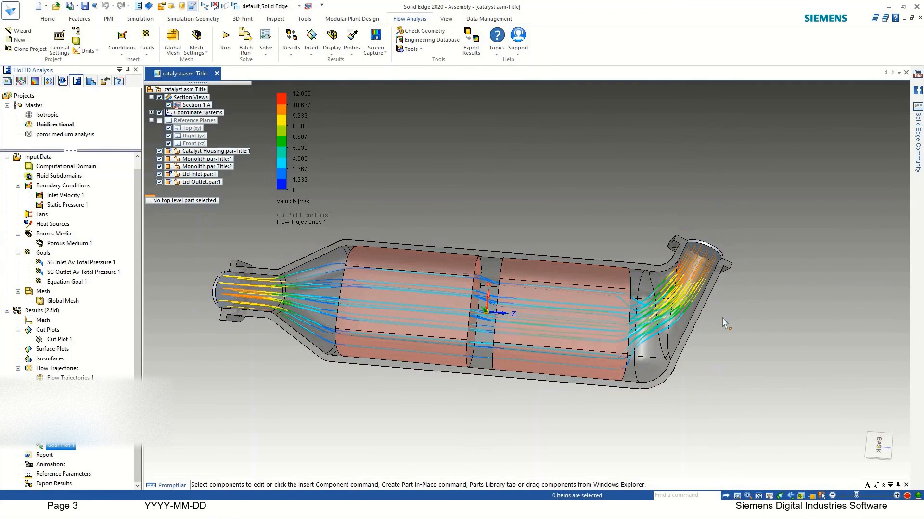
{"action": "middle_click_drag", "start_coordinate": [735, 299], "coordinate": [736, 298]}
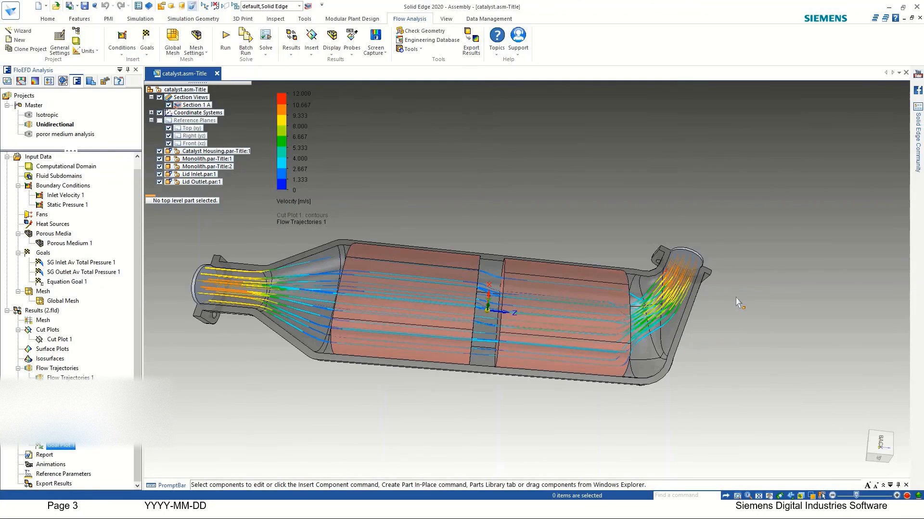
{"action": "middle_click_drag", "start_coordinate": [736, 298], "coordinate": [726, 434]}
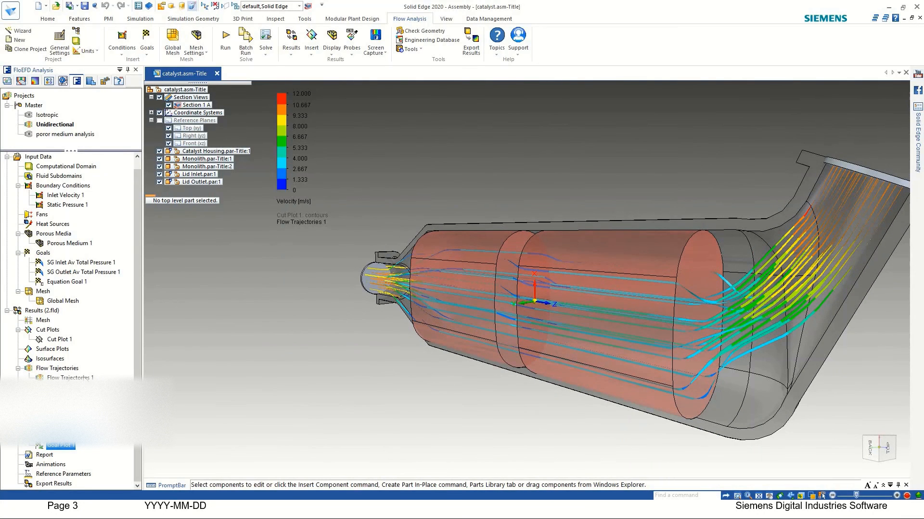
{"action": "right_click", "coordinate": [77, 378]}
{"action": "left_click", "coordinate": [111, 294]}
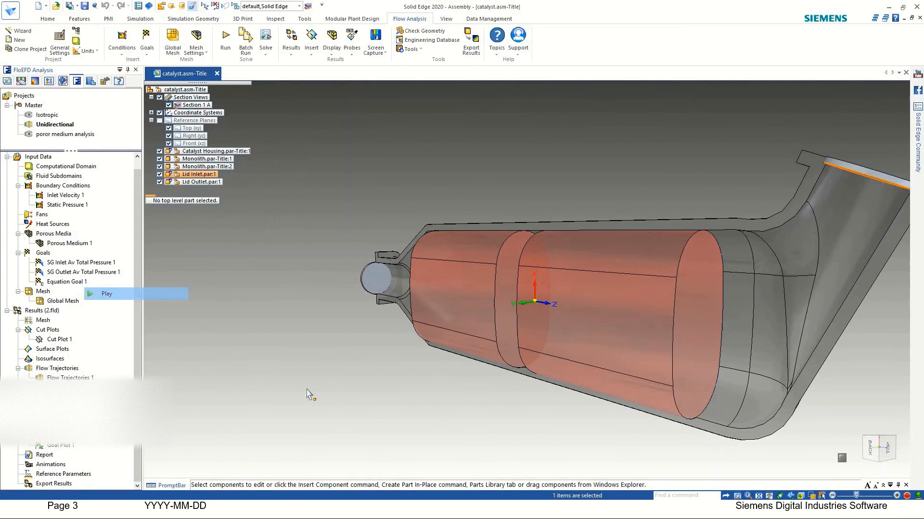